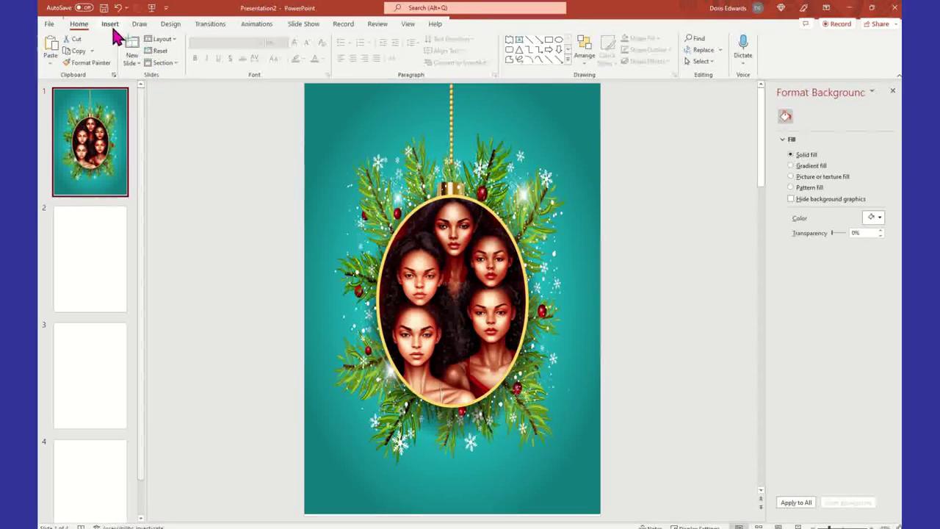
# Insert yellow-outline WordArt over the ornament and replace its placeholder with MERRY CHRISTMAS.
pyautogui.click(111, 24)
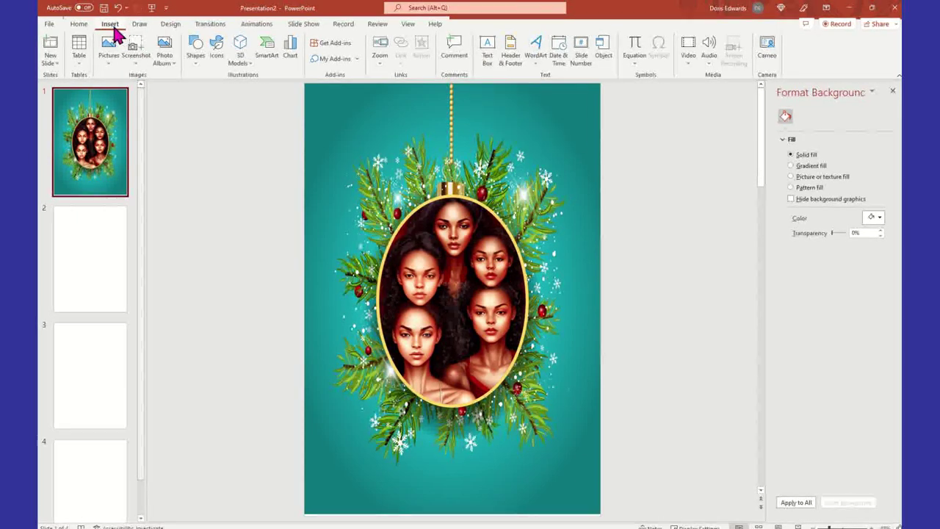
pyautogui.click(539, 63)
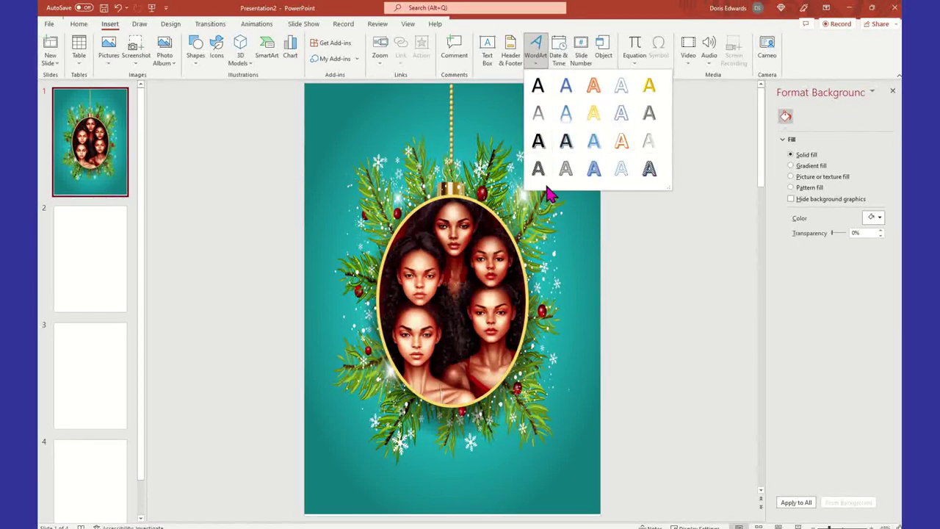
pyautogui.click(599, 115)
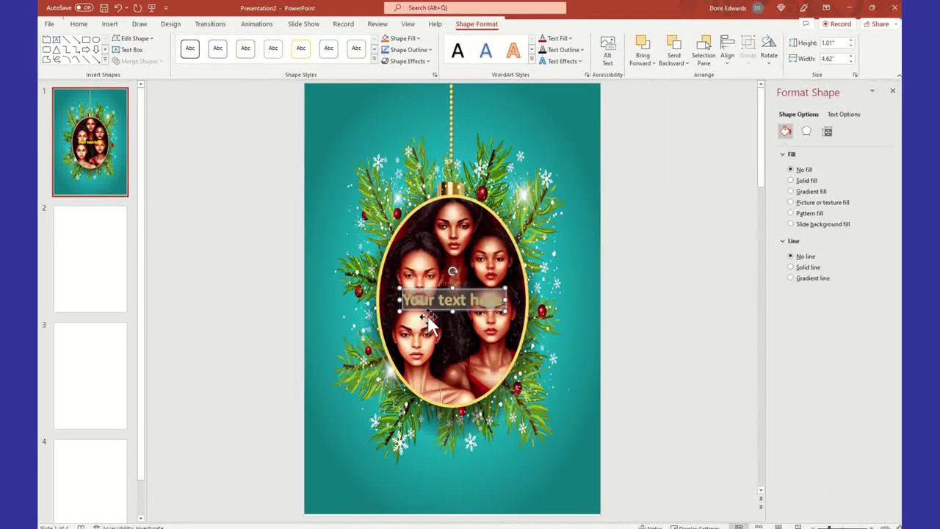
pyautogui.click(407, 299)
pyautogui.moveTo(403, 299); pyautogui.dragTo(493, 332)
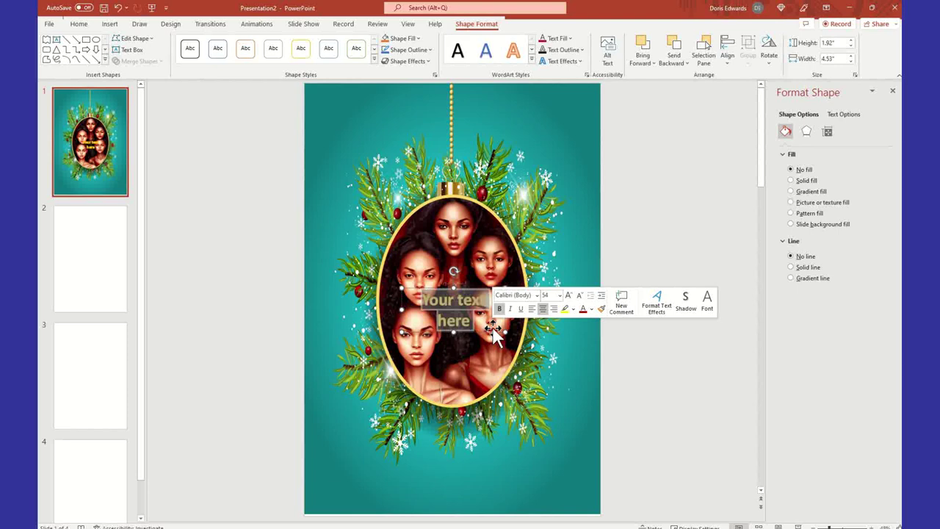
pyautogui.write('MER')
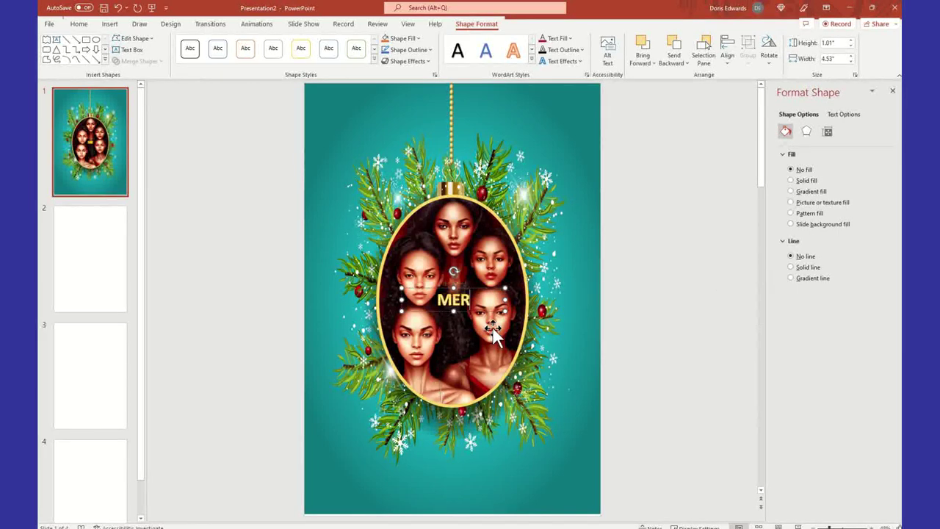
pyautogui.write('RY CHRIST')
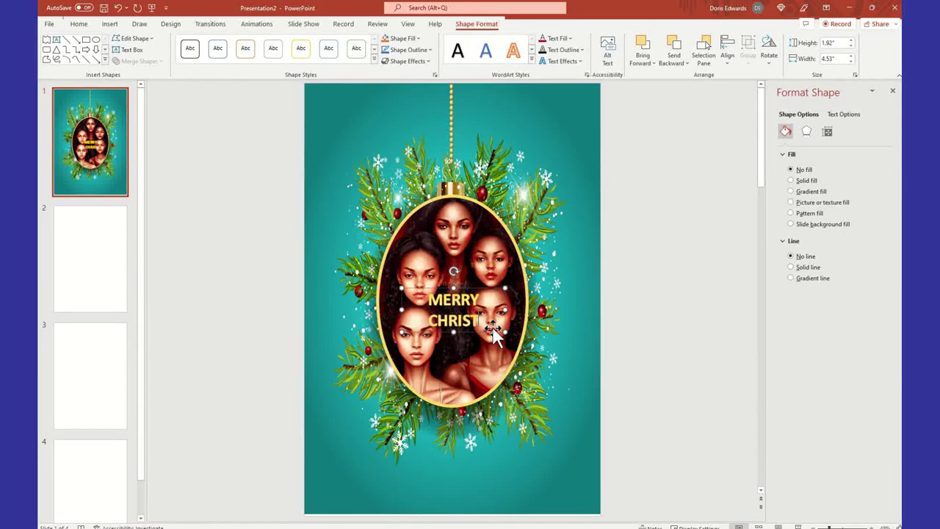
pyautogui.write('MAS')
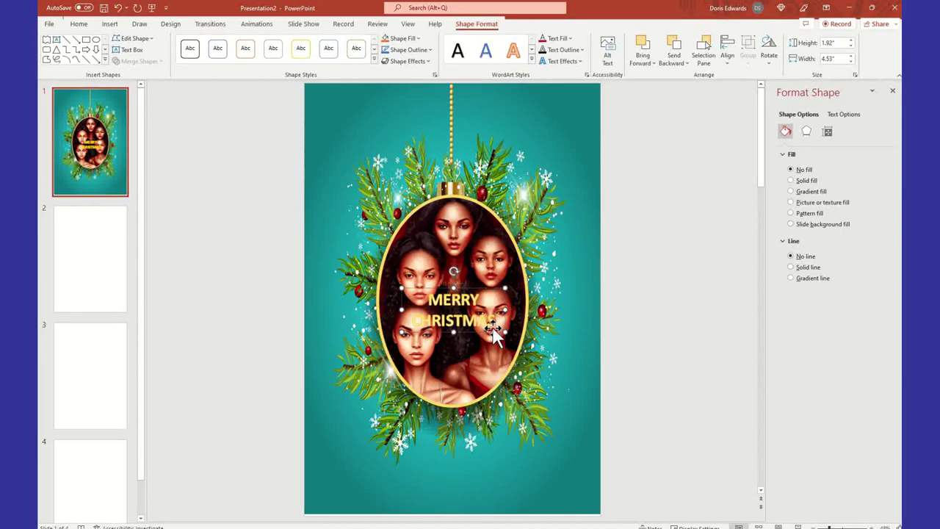
# Move the MERRY CHRISTMAS WordArt below the wreath and set it to 96 pt.
pyautogui.moveTo(468, 288); pyautogui.dragTo(494, 488)
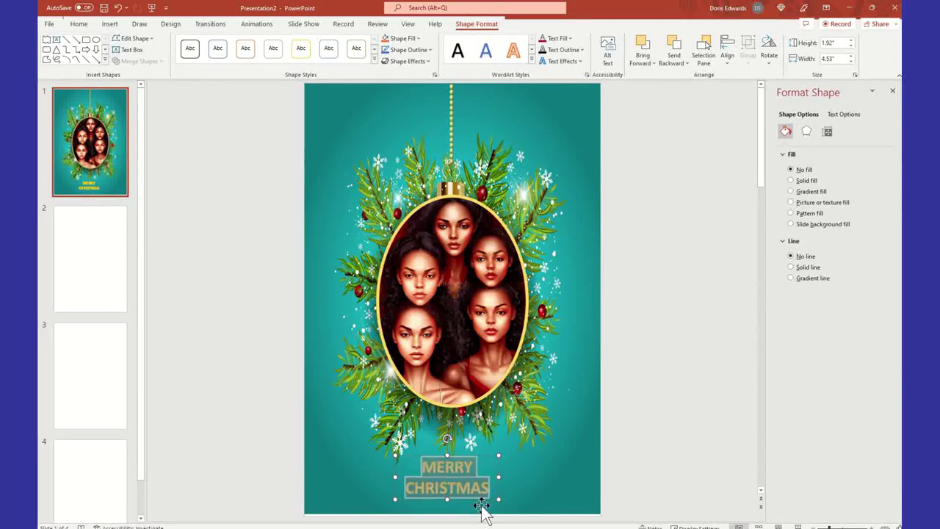
pyautogui.click(79, 25)
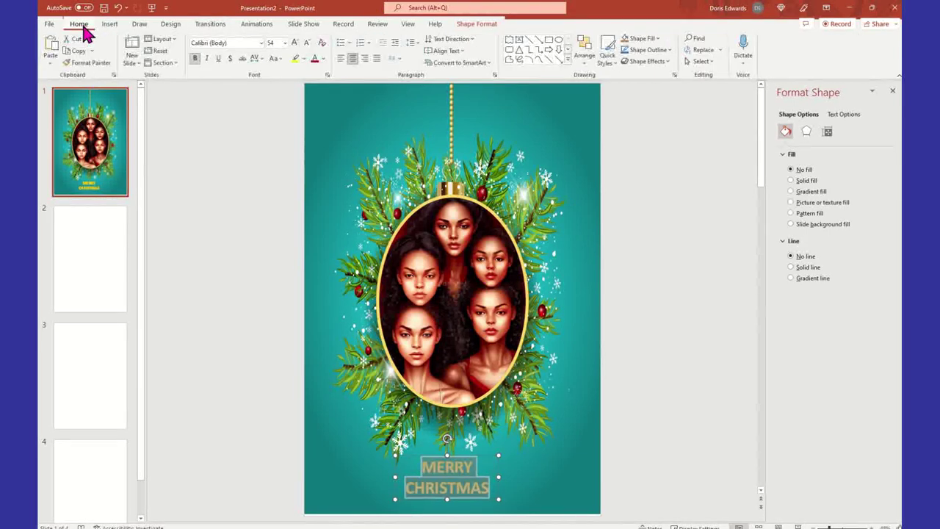
pyautogui.click(285, 43)
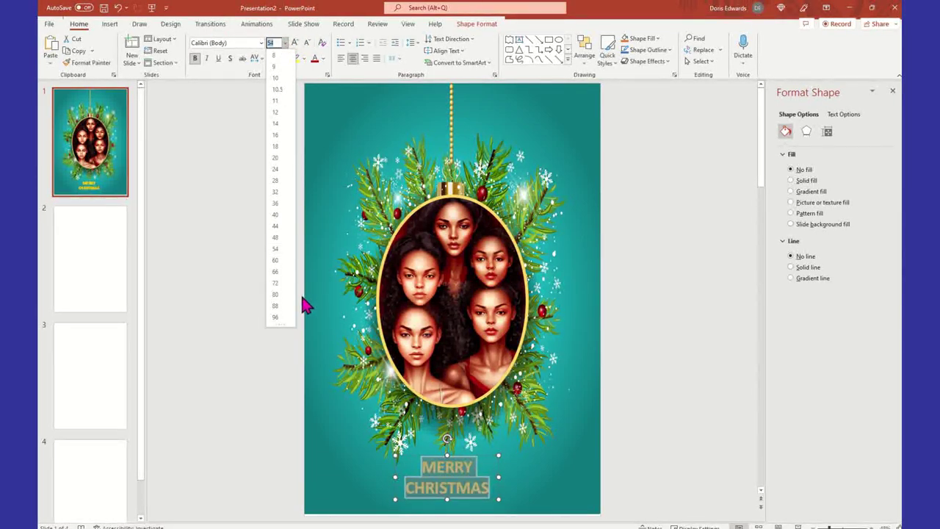
pyautogui.click(276, 318)
# Widen the text box so CHRISTMAS fits on one line.
pyautogui.moveTo(501, 507); pyautogui.dragTo(592, 491)
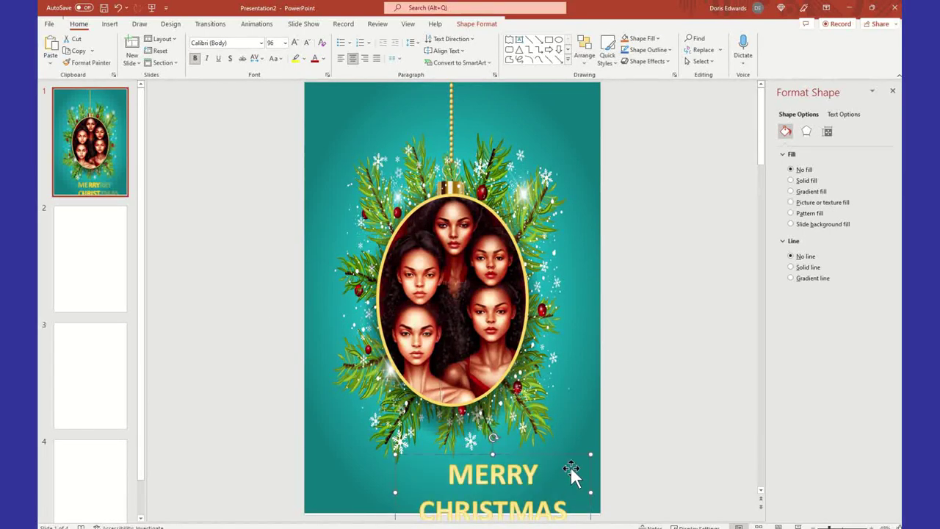
pyautogui.moveTo(537, 447); pyautogui.dragTo(518, 422)
pyautogui.click(524, 478)
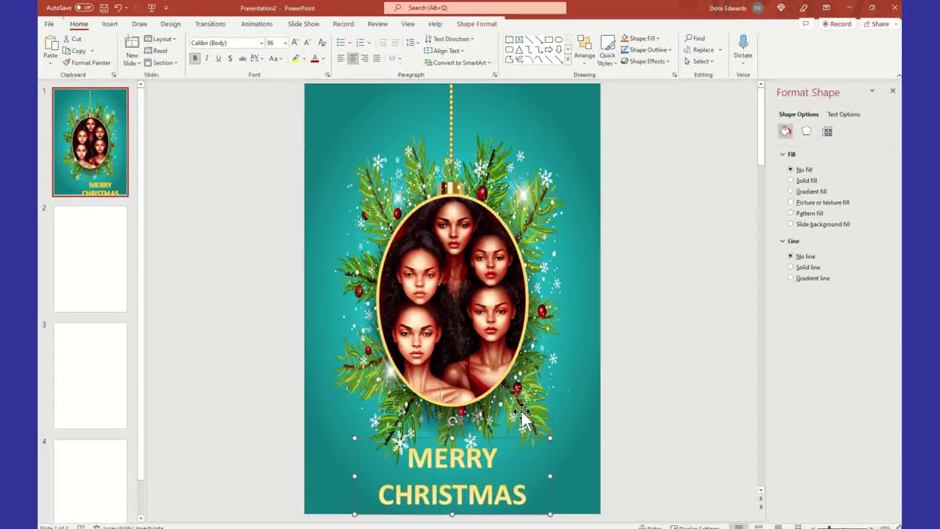
# Scroll the font list and apply the Black Jack script font to MERRY CHRISTMAS.
pyautogui.click(260, 43)
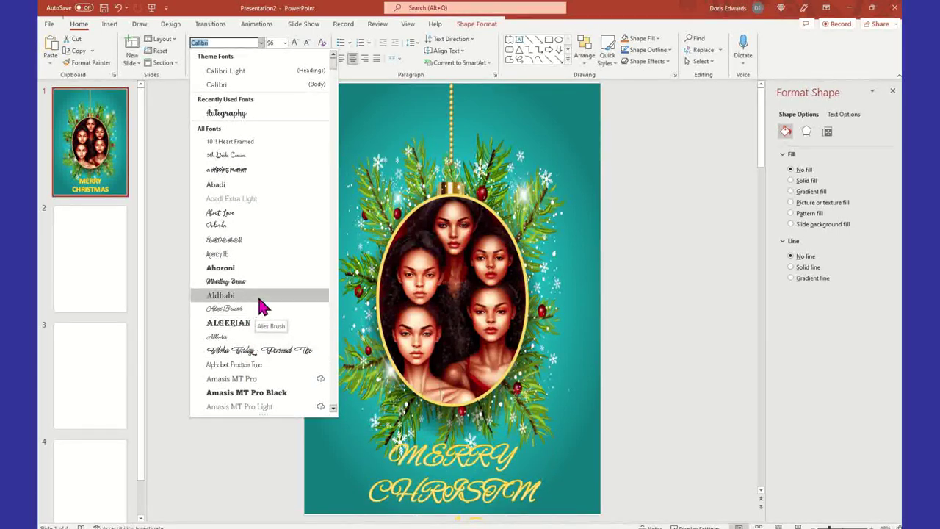
pyautogui.scroll(-3, 261, 308)
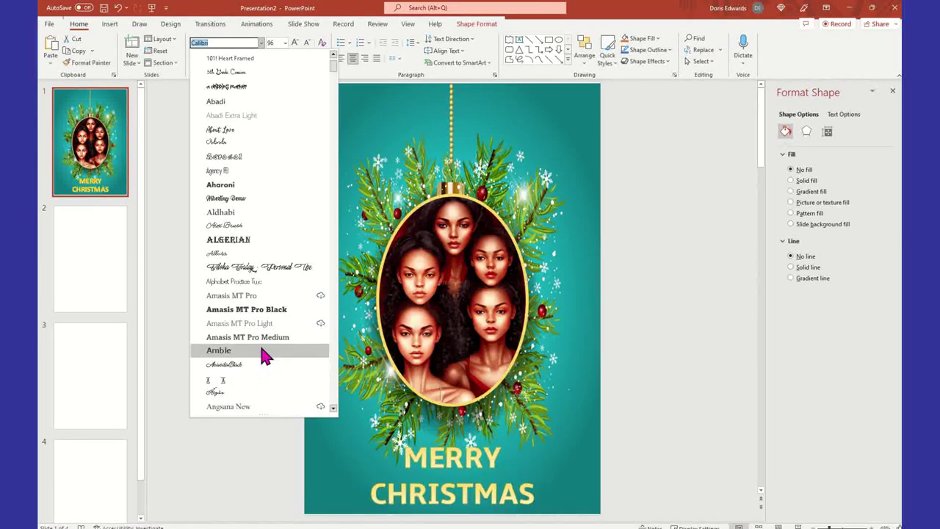
pyautogui.scroll(-1, 250, 406)
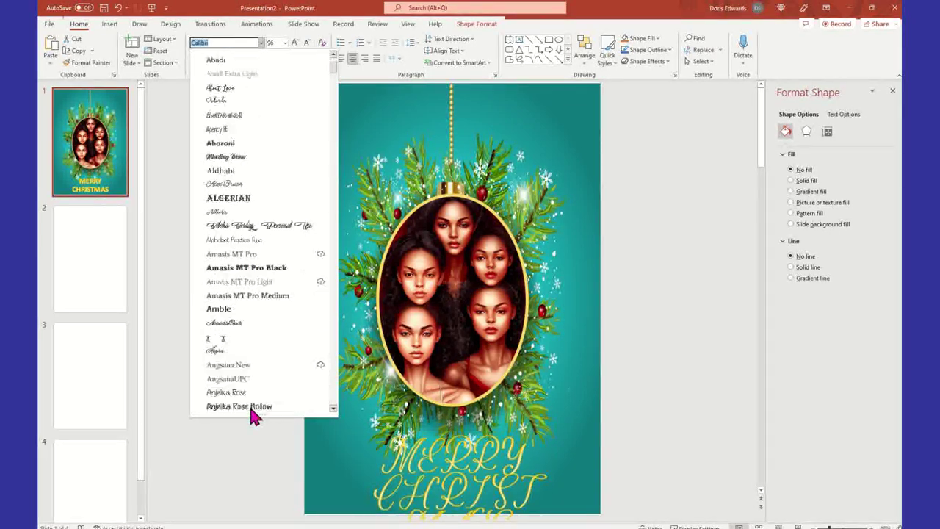
pyautogui.scroll(-2, 251, 411)
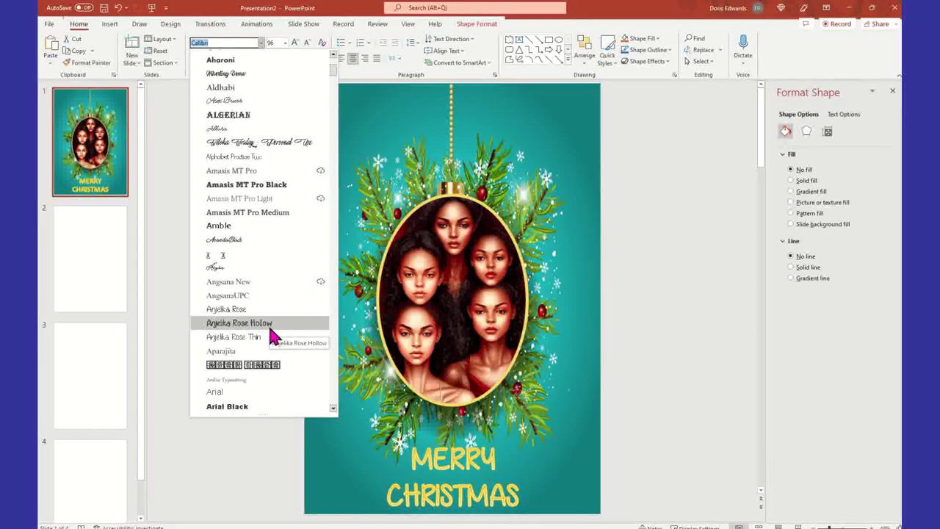
pyautogui.scroll(-1, 270, 324)
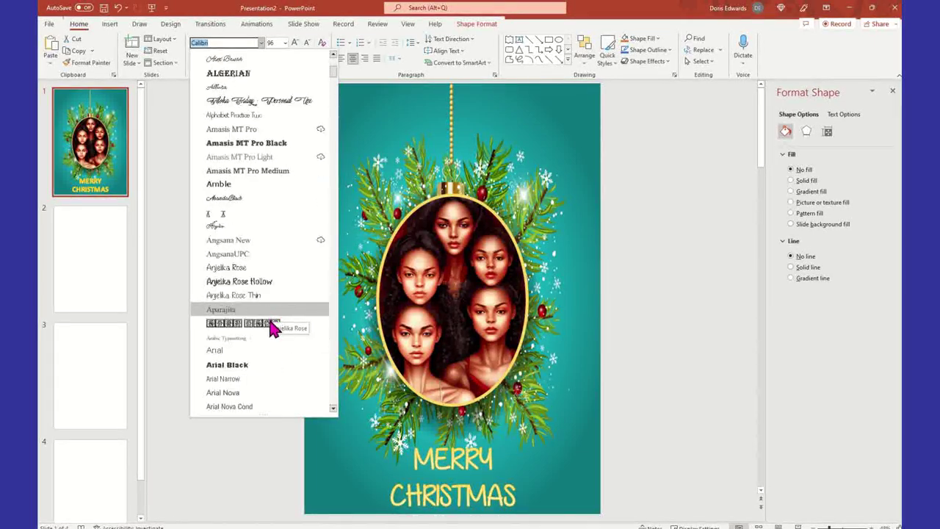
pyautogui.scroll(-3, 272, 323)
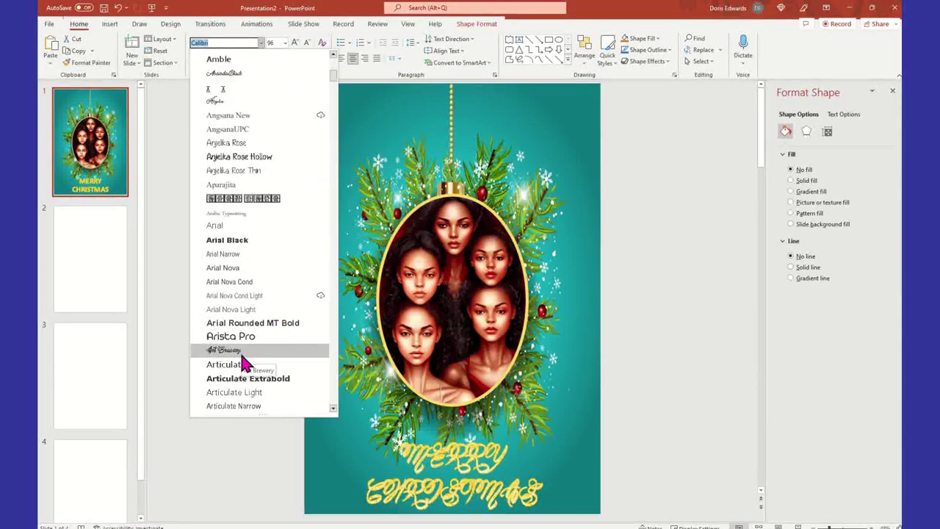
pyautogui.scroll(-2, 256, 342)
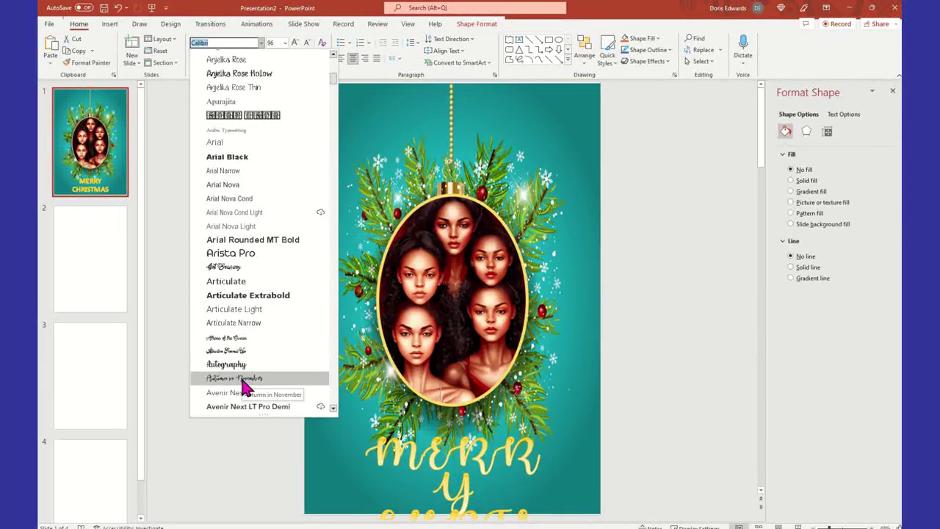
pyautogui.scroll(-3, 244, 389)
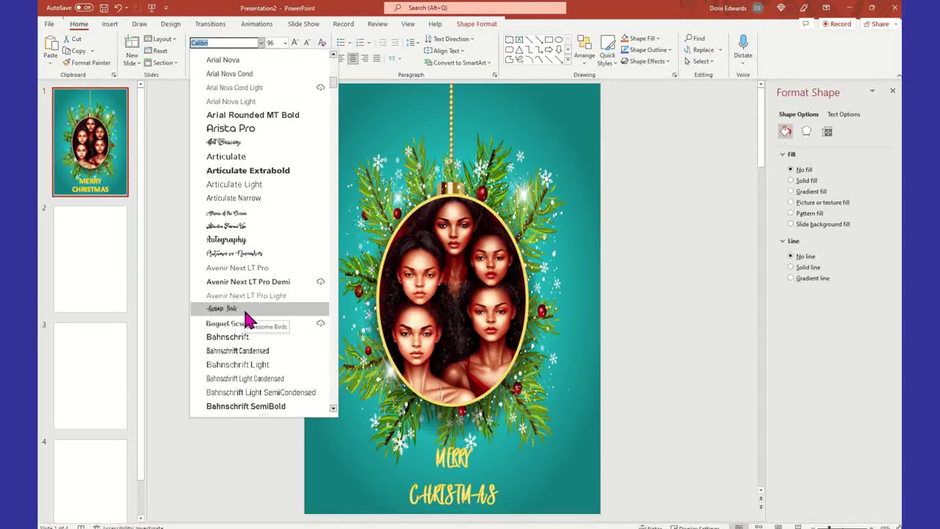
pyautogui.scroll(-7, 246, 312)
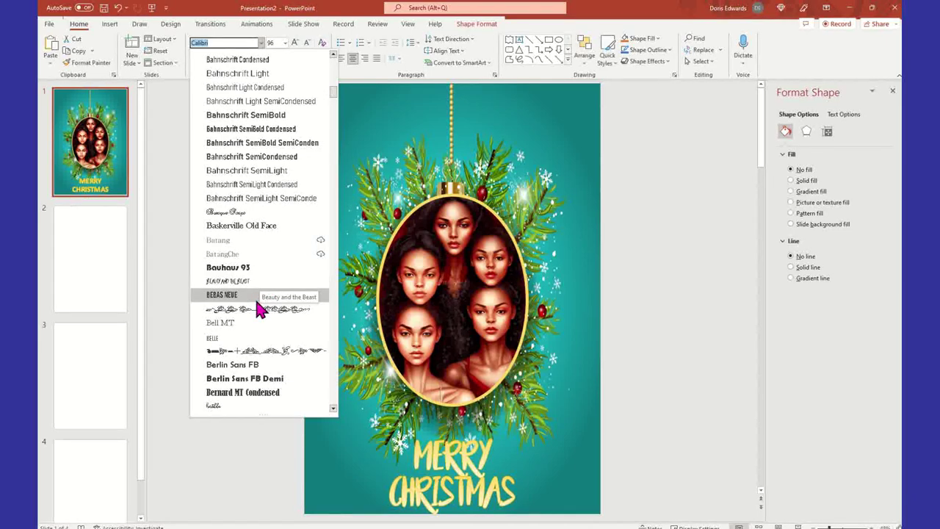
pyautogui.scroll(-2, 269, 382)
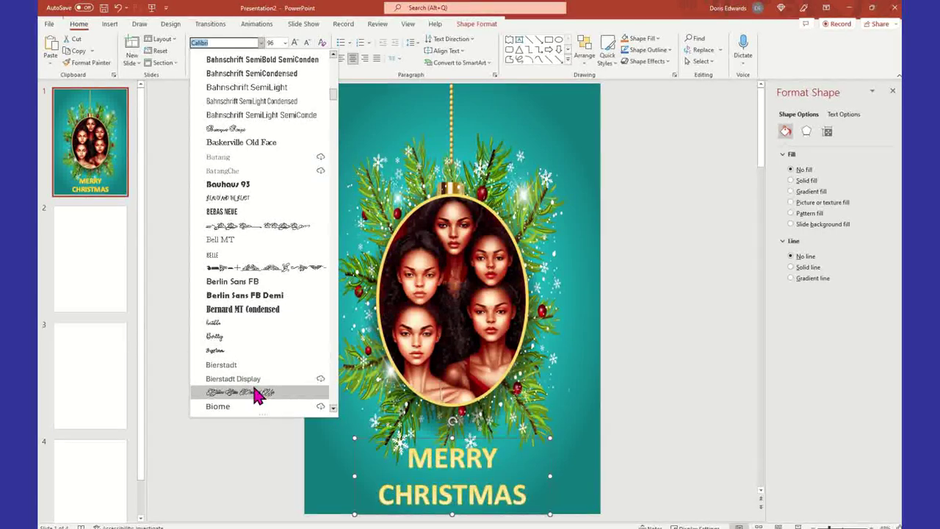
pyautogui.scroll(-2, 255, 395)
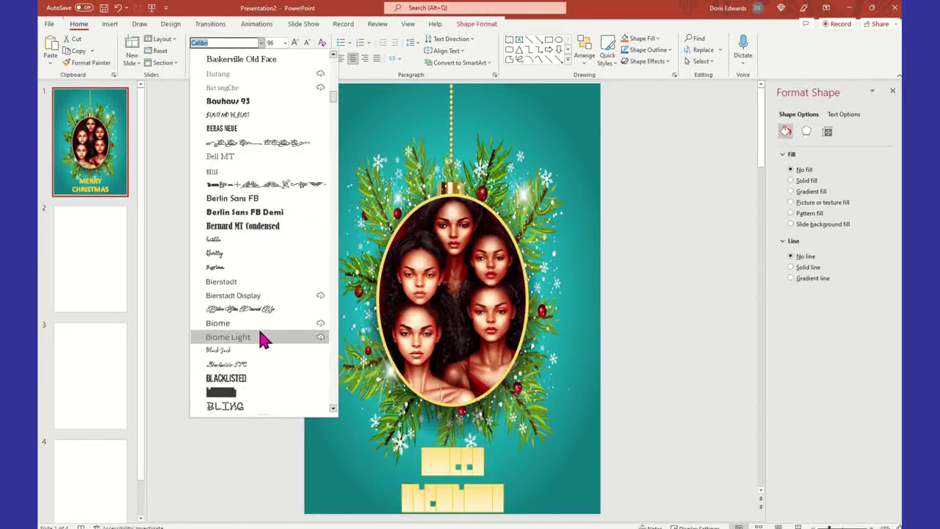
pyautogui.click(255, 350)
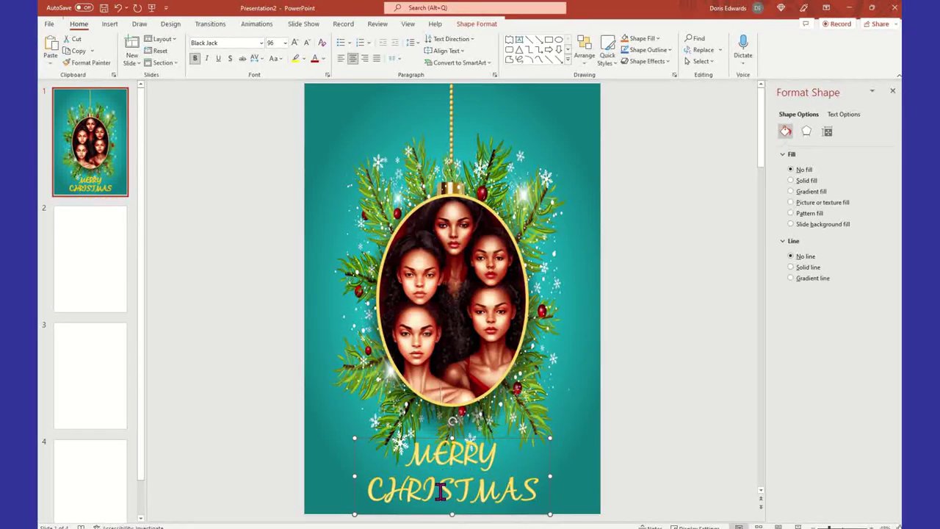
# Select both lines of MERRY CHRISTMAS and bring up the Shape Format tools.
pyautogui.moveTo(413, 451); pyautogui.dragTo(508, 498)
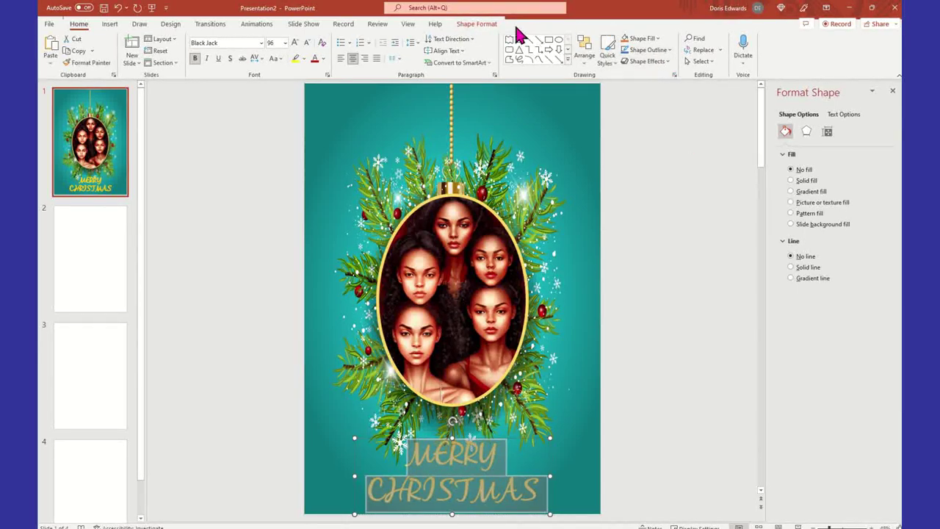
pyautogui.click(479, 24)
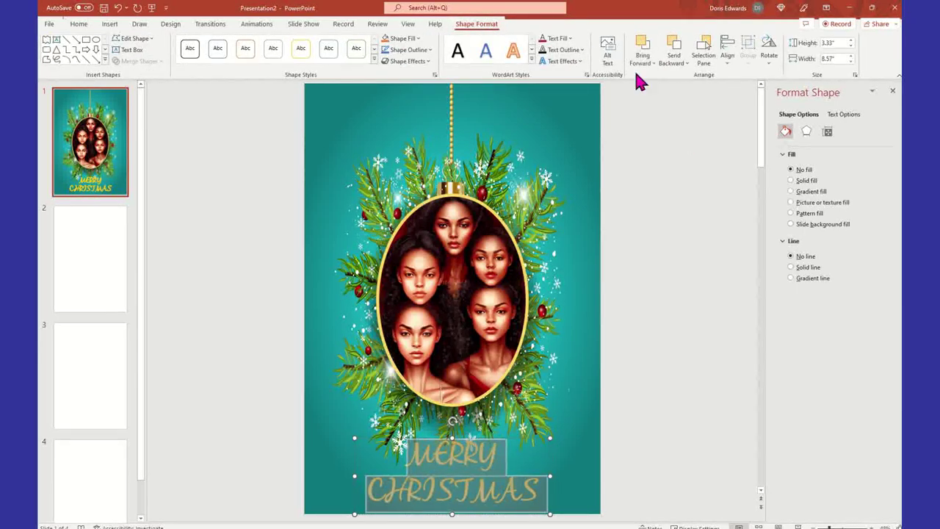
# Apply the Triangle: Up warp to the MERRY CHRISTMAS text.
pyautogui.click(578, 63)
pyautogui.moveTo(593, 204)
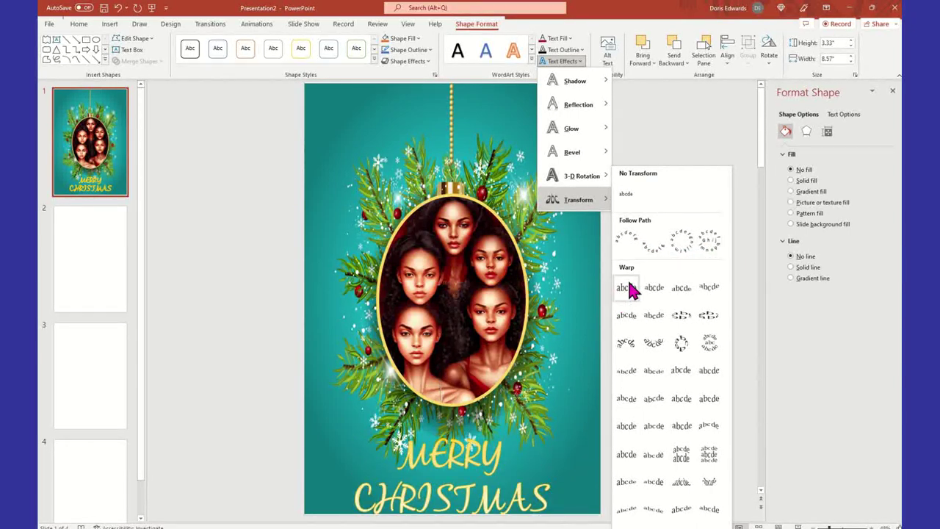
pyautogui.click(679, 288)
# Deselect the warped text and switch to the blank slide 2.
pyautogui.click(692, 367)
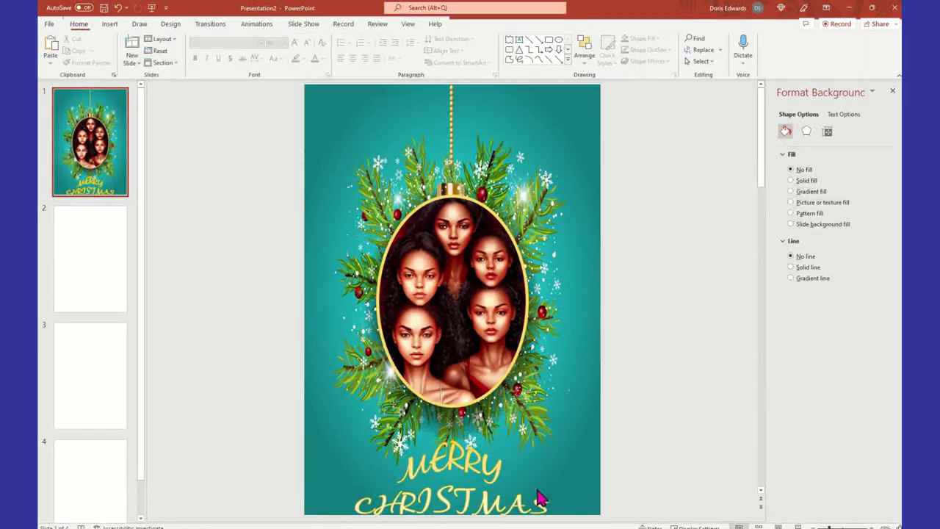
pyautogui.click(502, 455)
pyautogui.click(501, 463)
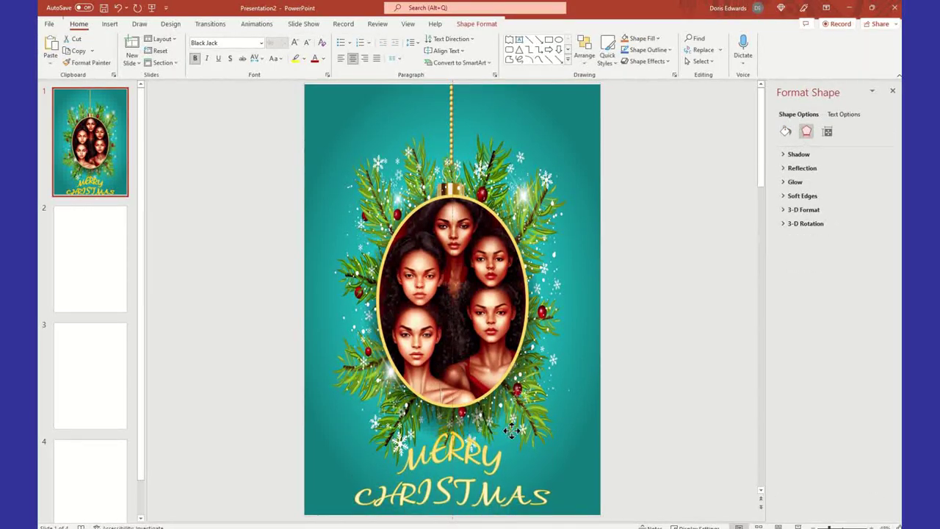
pyautogui.click(666, 433)
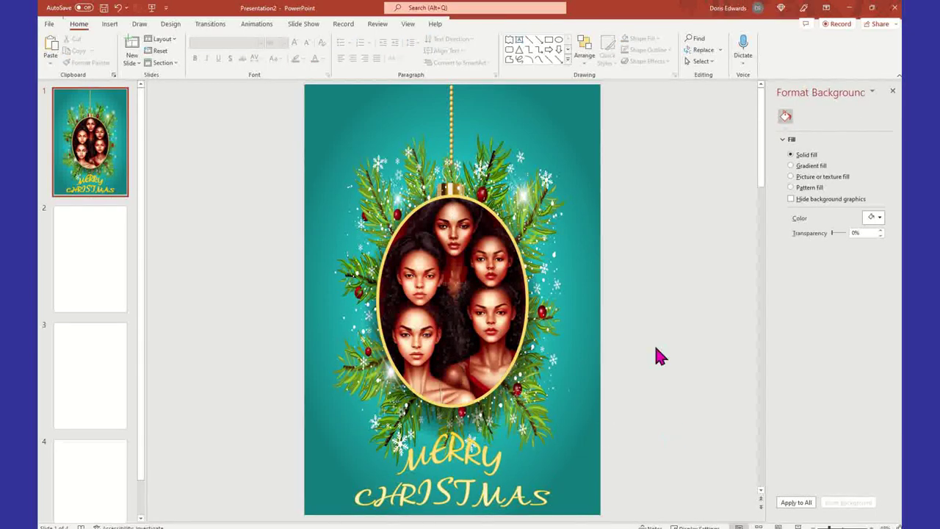
pyautogui.click(97, 270)
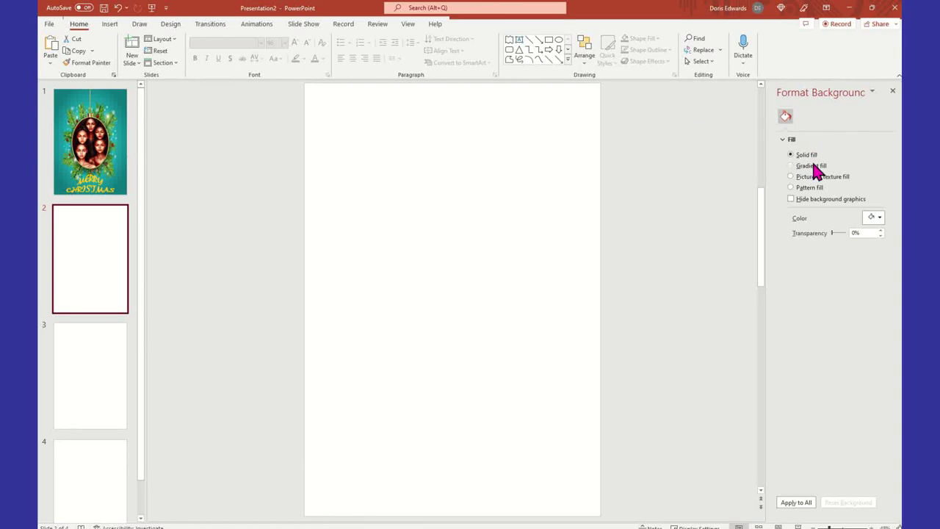
# Fill slide 2's background with solid black and bring up the WordArt gallery.
pyautogui.click(879, 217)
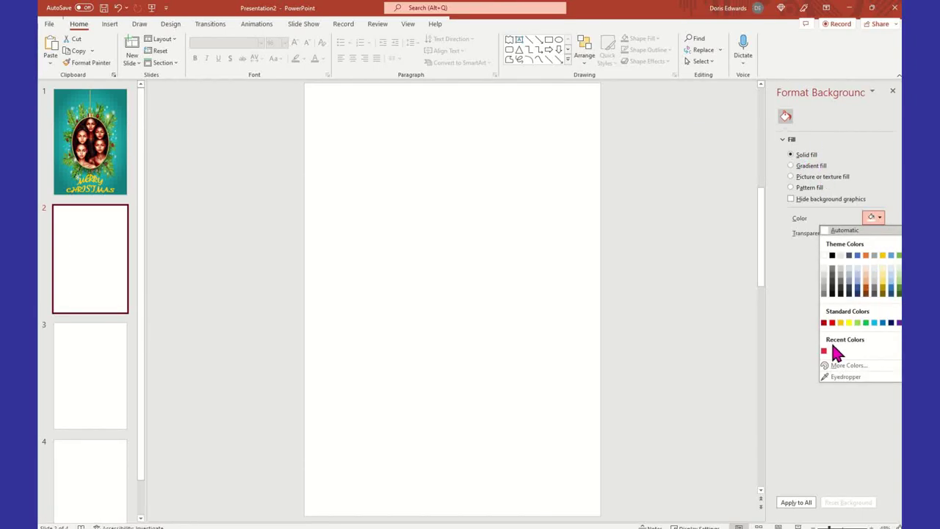
pyautogui.click(832, 255)
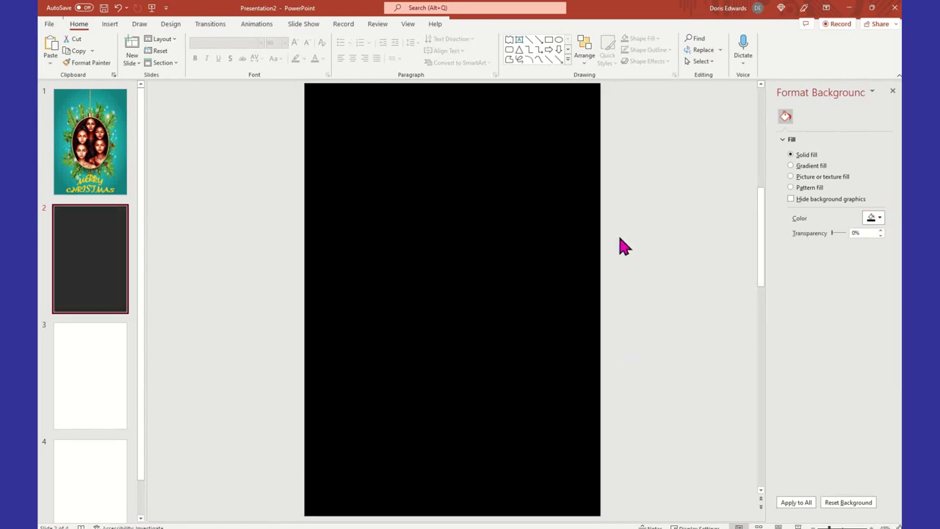
pyautogui.click(112, 26)
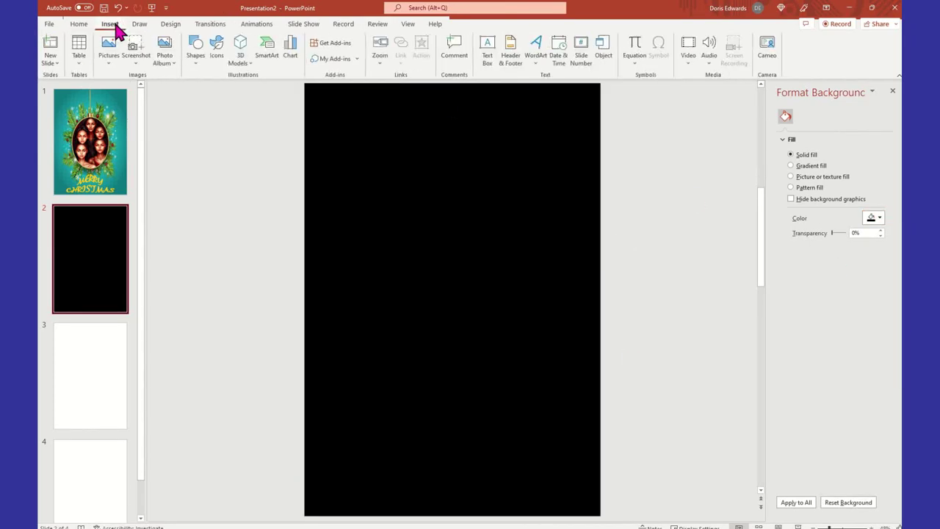
pyautogui.click(536, 60)
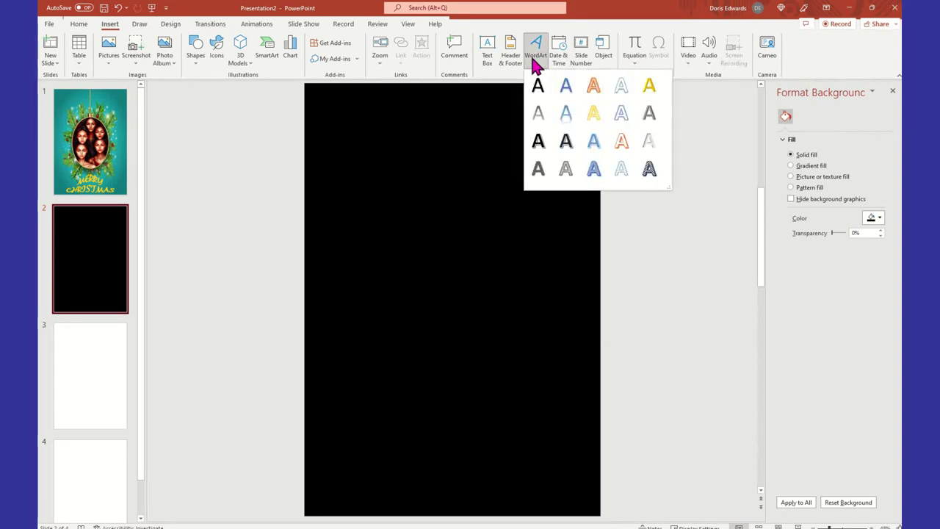
# Insert the 'Gradient Fill: Blue, Accent color 5; Reflection' WordArt and type MERRY CHRISTMAS.
pyautogui.click(569, 122)
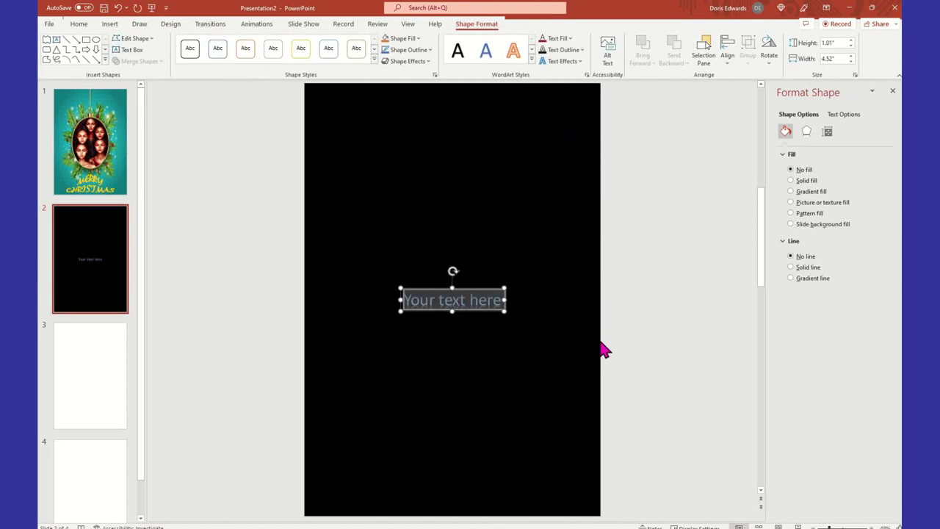
pyautogui.write('MERRY')
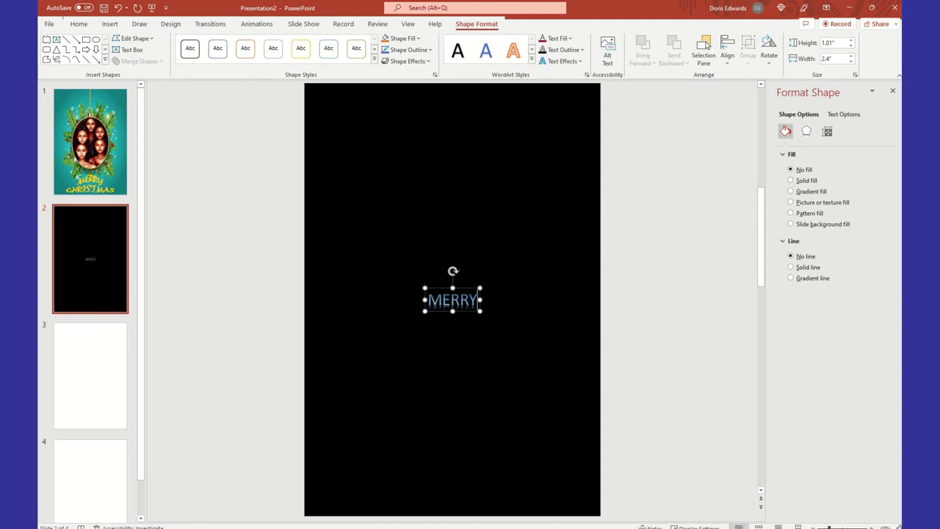
pyautogui.write(' S')
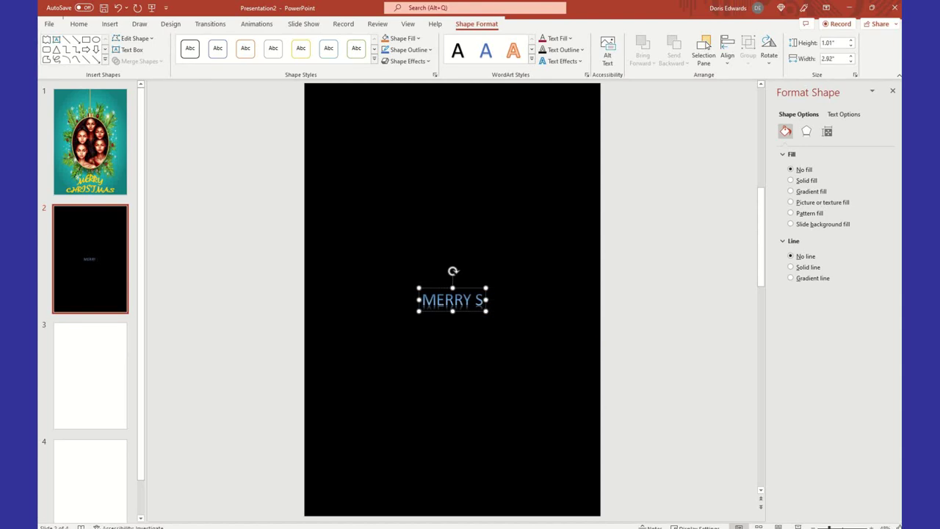
pyautogui.press('BackSpace')
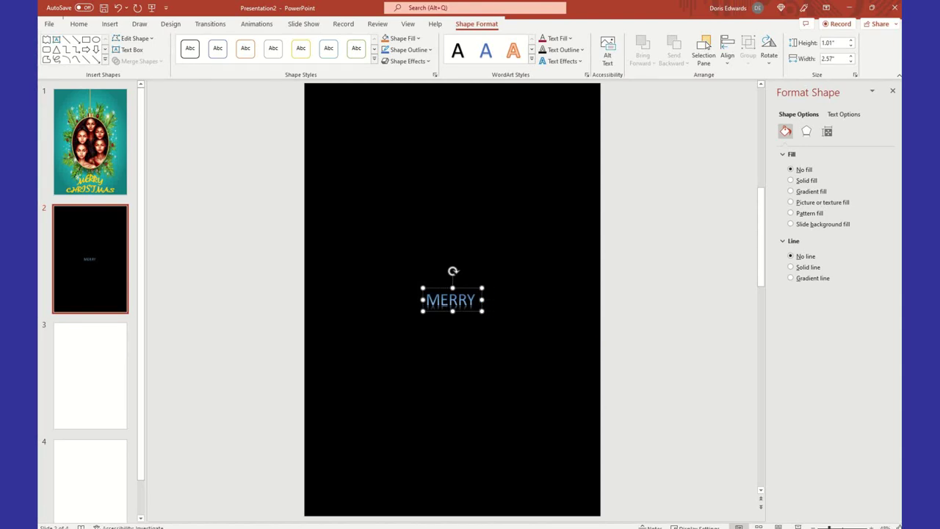
pyautogui.write('CHRI')
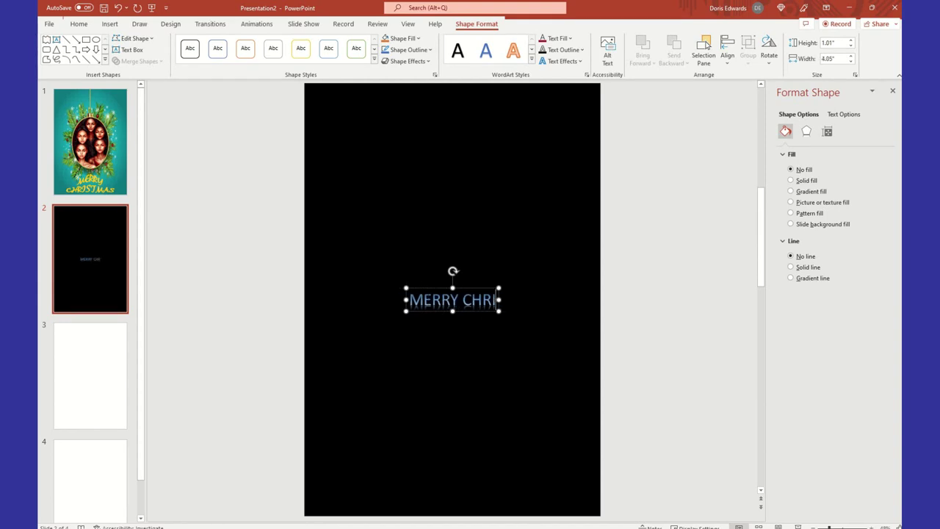
pyautogui.write('TMAS')
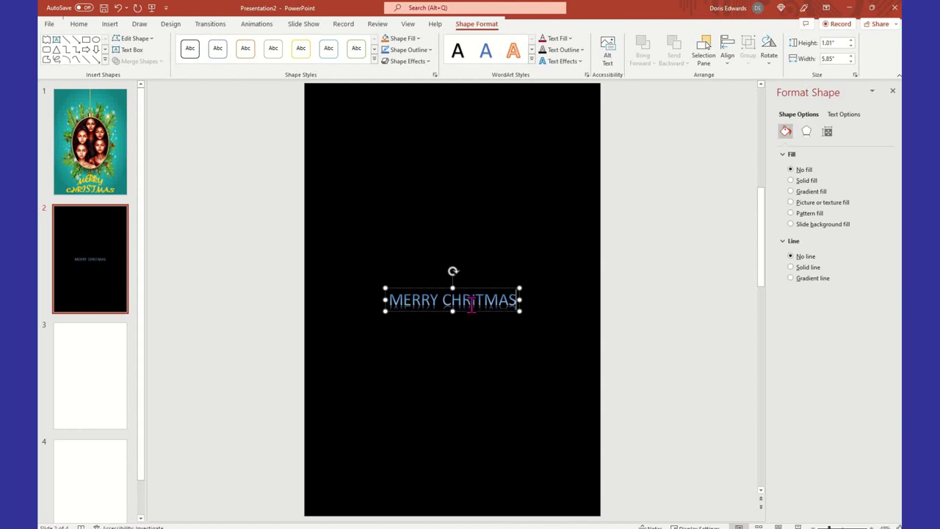
pyautogui.press('BackSpace')
pyautogui.press('BackSpace')
pyautogui.press('BackSpace')
pyautogui.press('BackSpace')
pyautogui.write('STMAS')
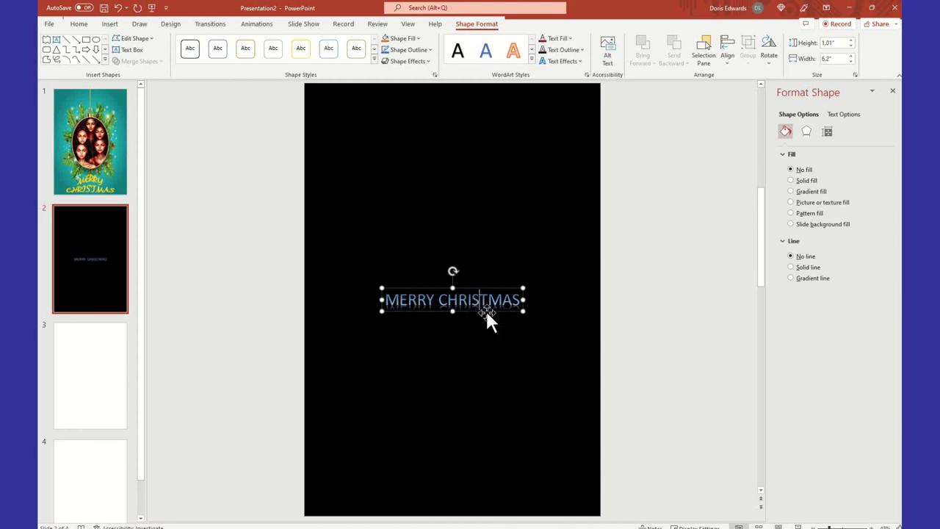
# Give the blue MERRY CHRISTMAS text the Black Jack font at 72 pt.
pyautogui.click(460, 310)
pyautogui.click(379, 300)
pyautogui.moveTo(380, 301); pyautogui.dragTo(535, 300)
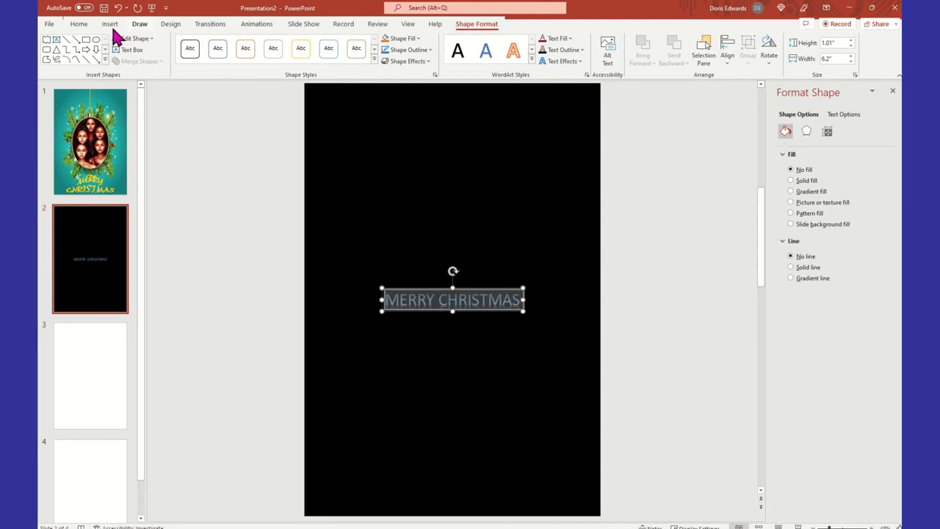
pyautogui.click(79, 25)
pyautogui.click(261, 40)
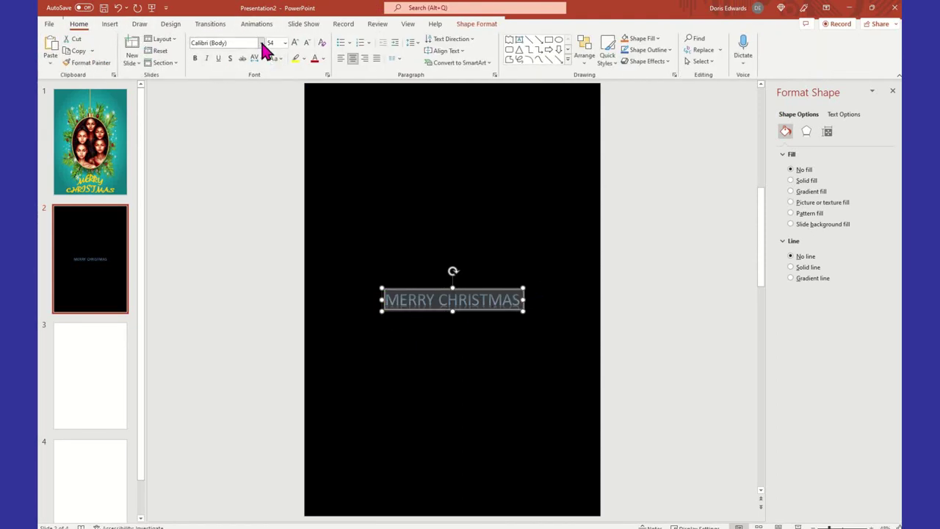
pyautogui.click(262, 42)
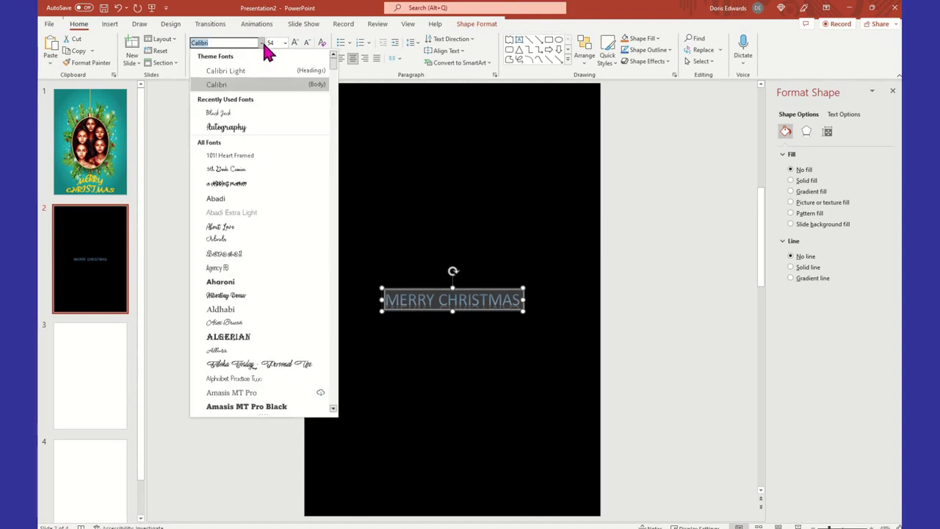
pyautogui.click(251, 118)
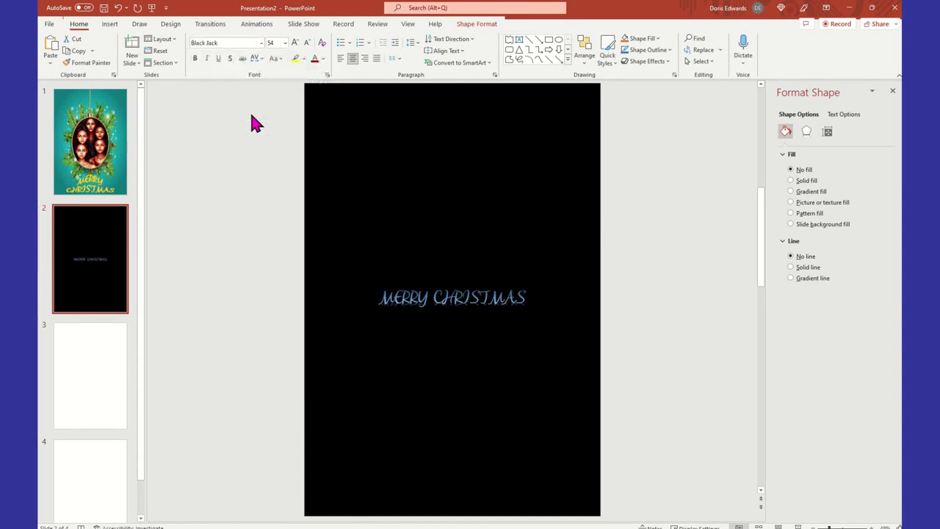
pyautogui.click(285, 43)
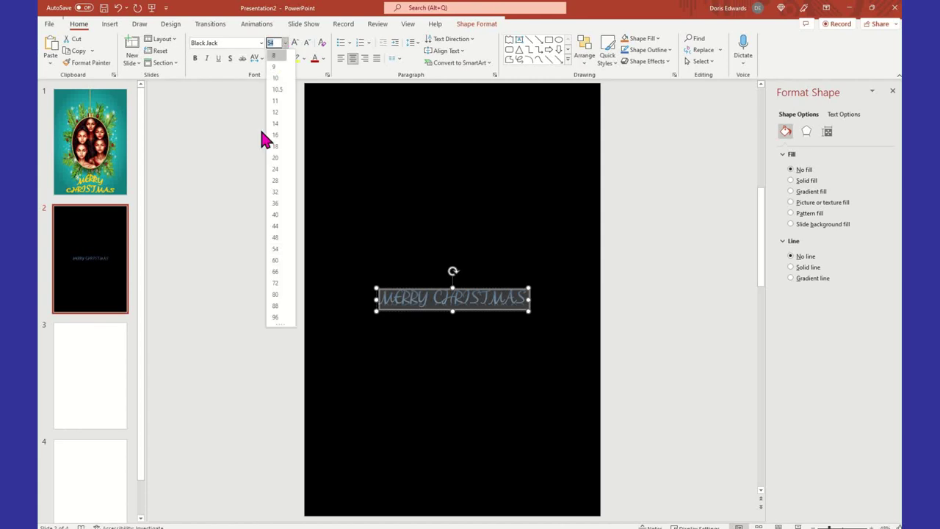
pyautogui.click(276, 284)
pyautogui.click(499, 220)
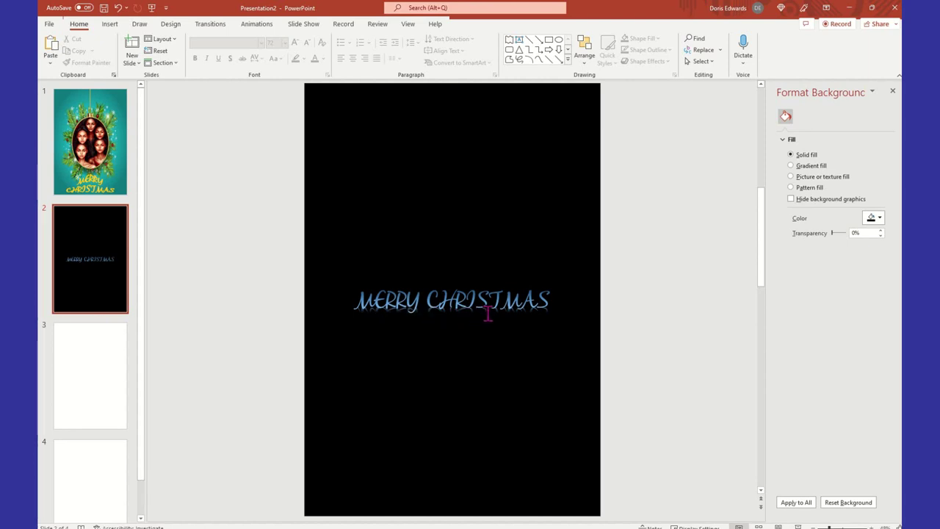
pyautogui.moveTo(358, 304); pyautogui.dragTo(532, 316)
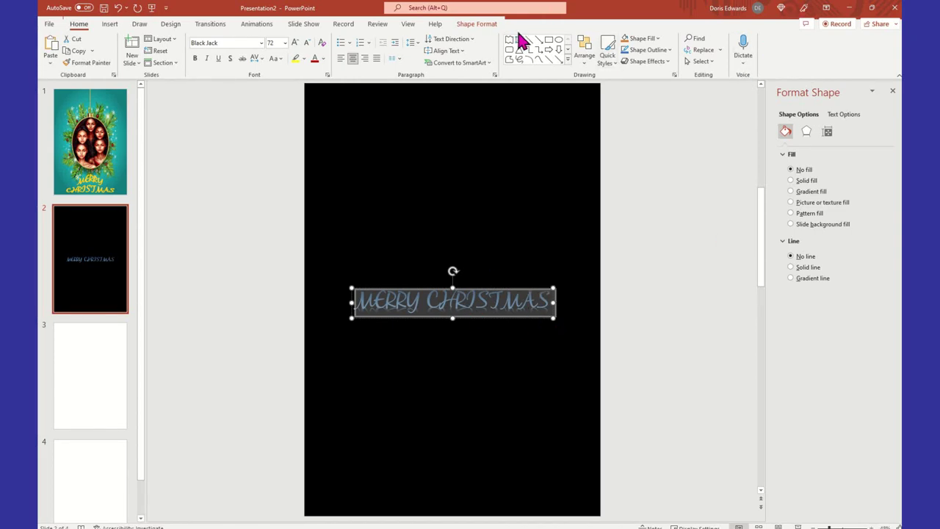
# Apply a Transform warp that swells the MERRY CHRISTMAS line toward its middle.
pyautogui.click(490, 27)
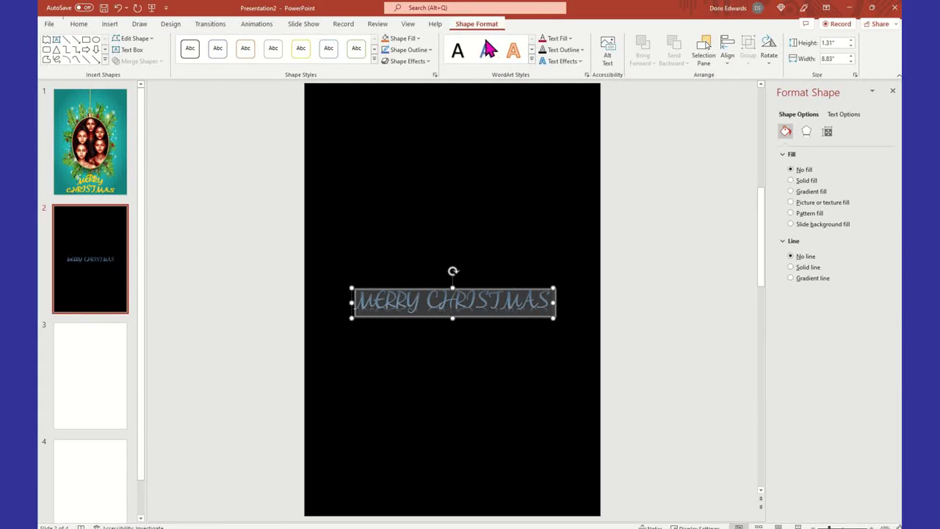
pyautogui.click(581, 60)
pyautogui.moveTo(577, 210)
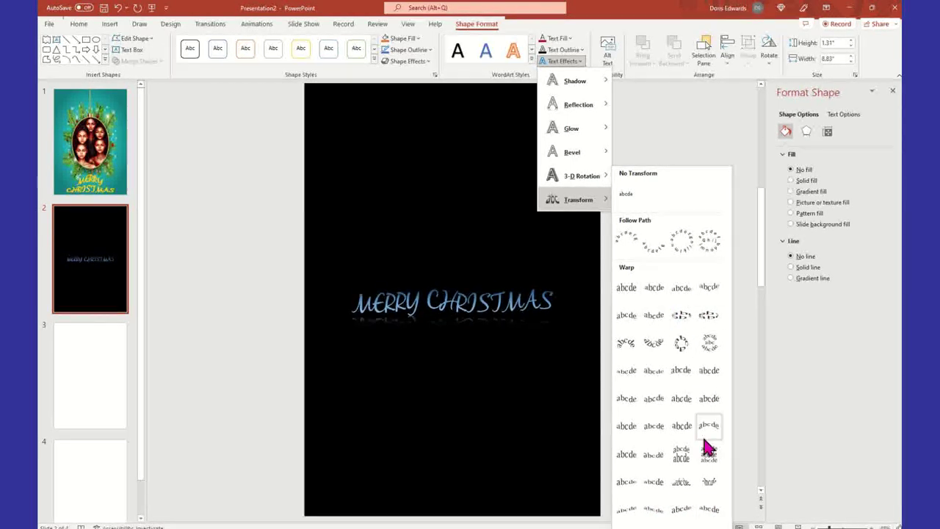
pyautogui.click(629, 432)
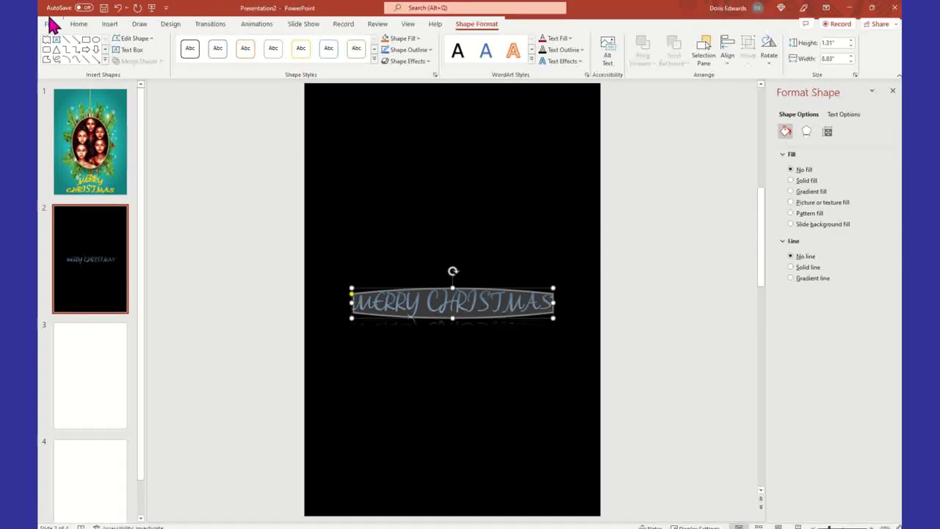
pyautogui.click(79, 24)
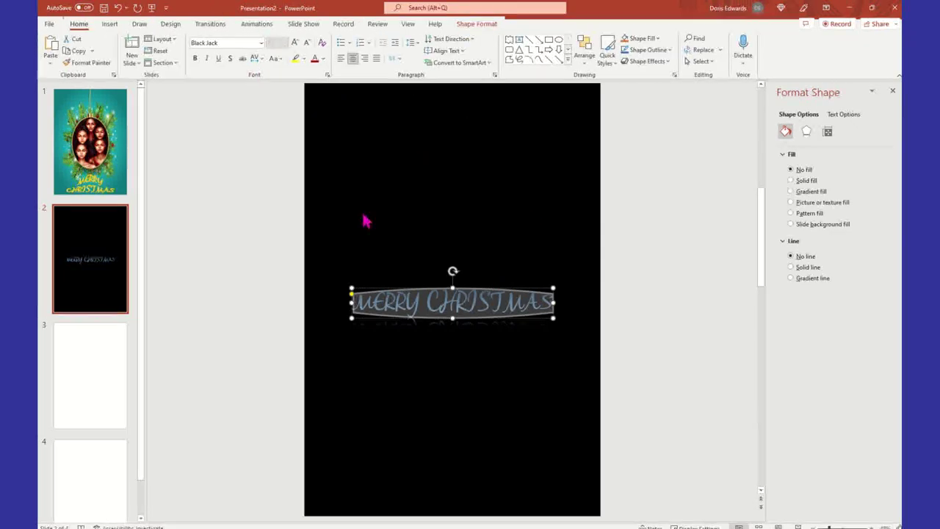
# Drag the blue MERRY CHRISTMAS WordArt up near the top of the slide.
pyautogui.click(638, 309)
pyautogui.click(512, 316)
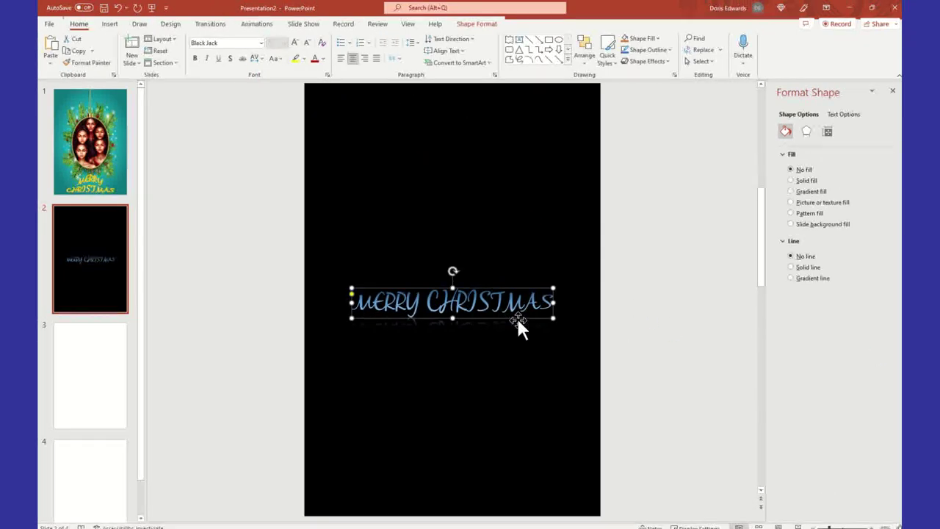
pyautogui.moveTo(519, 315); pyautogui.dragTo(495, 143)
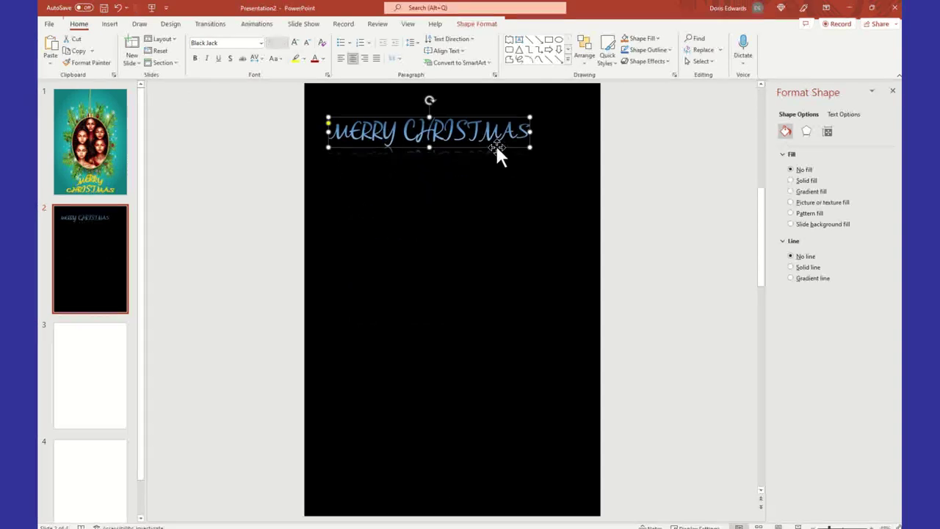
# Copy the MERRY CHRISTMAS box using its right-click menu.
pyautogui.click(492, 148)
pyautogui.rightClick(492, 151)
pyautogui.press('Escape')
pyautogui.click(456, 148)
pyautogui.rightClick(455, 148)
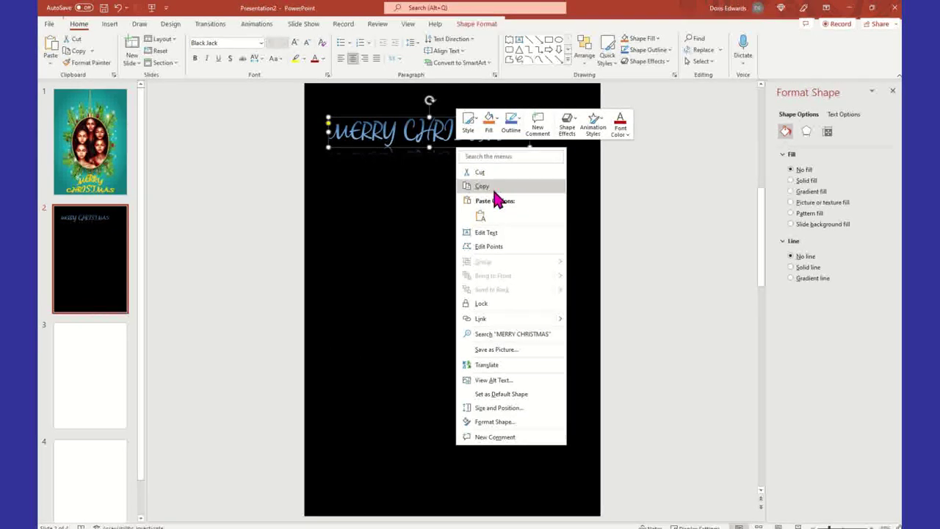
pyautogui.click(479, 187)
# Reselect the MERRY CHRISTMAS box as a shape and copy it again.
pyautogui.click(520, 154)
pyautogui.click(522, 147)
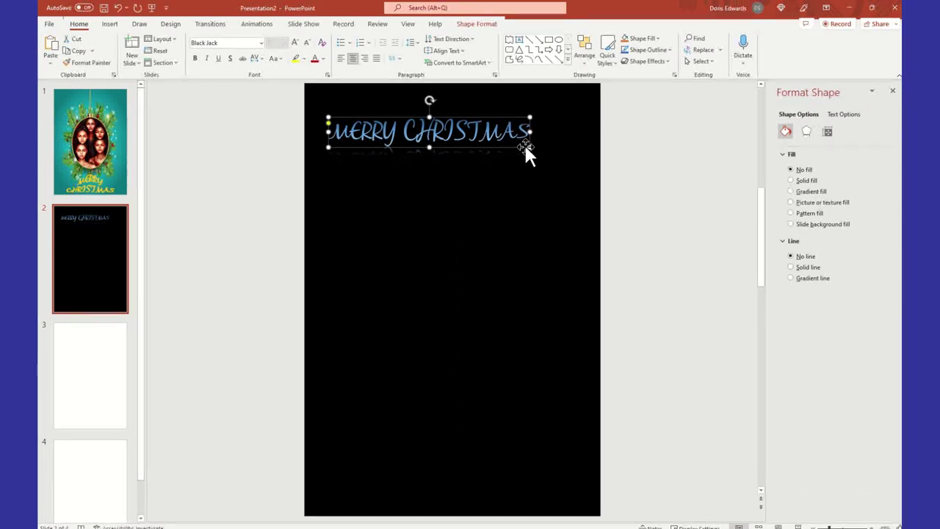
pyautogui.click(598, 180)
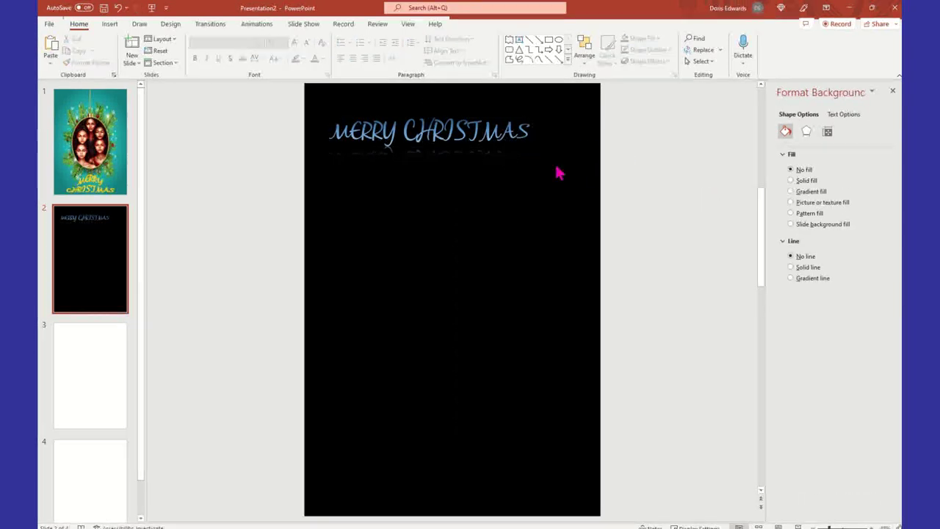
pyautogui.click(525, 151)
pyautogui.click(514, 146)
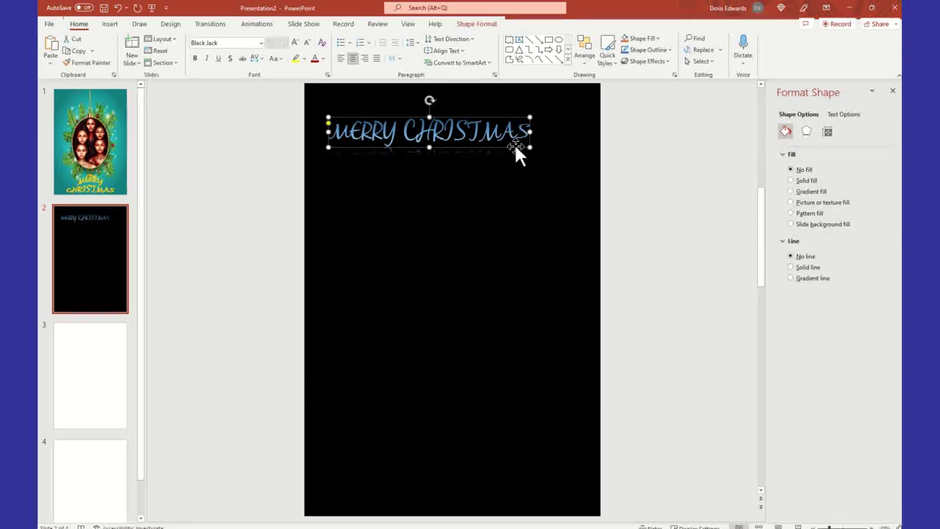
pyautogui.click(274, 140)
pyautogui.click(425, 122)
pyautogui.rightClick(423, 125)
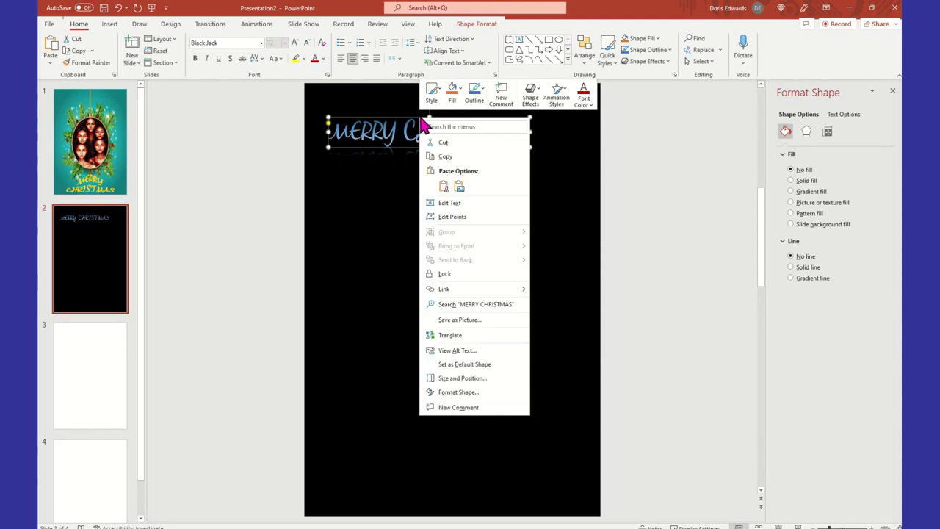
pyautogui.click(446, 158)
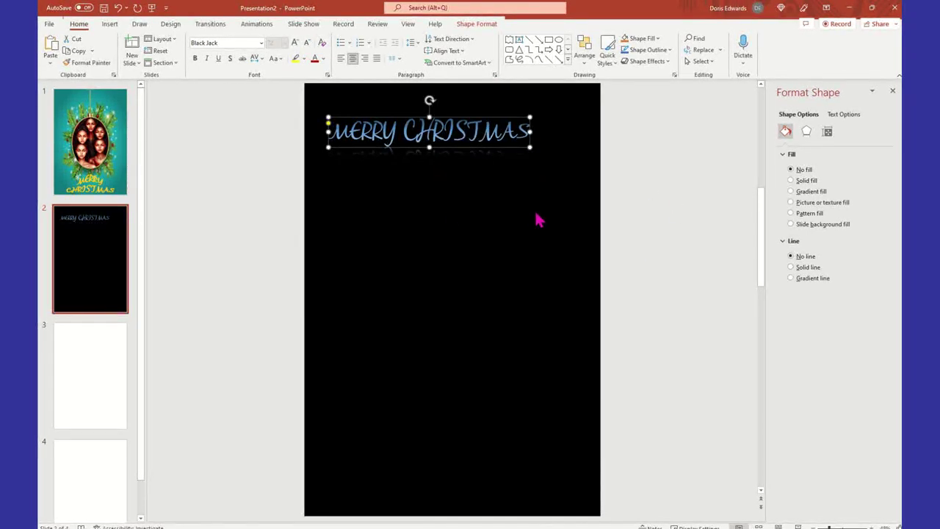
# Add a text box below MERRY CHRISTMAS containing HAPPY NEW YEARS.
pyautogui.click(112, 28)
pyautogui.click(487, 51)
pyautogui.press('Escape')
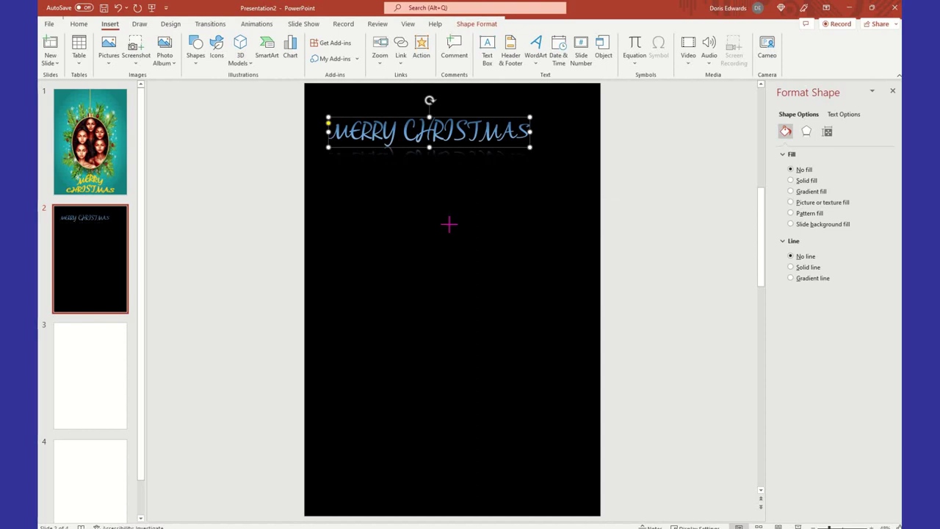
pyautogui.moveTo(483, 239); pyautogui.dragTo(365, 199)
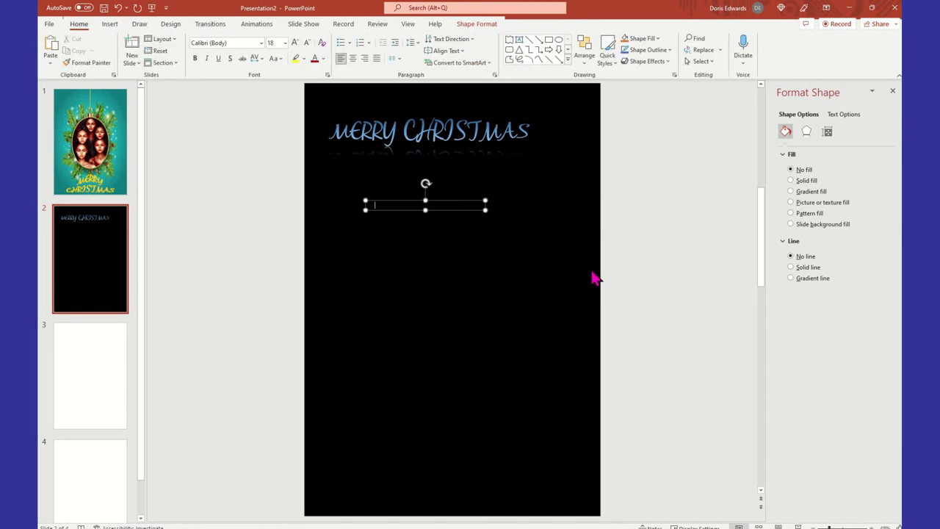
pyautogui.write('Mer')
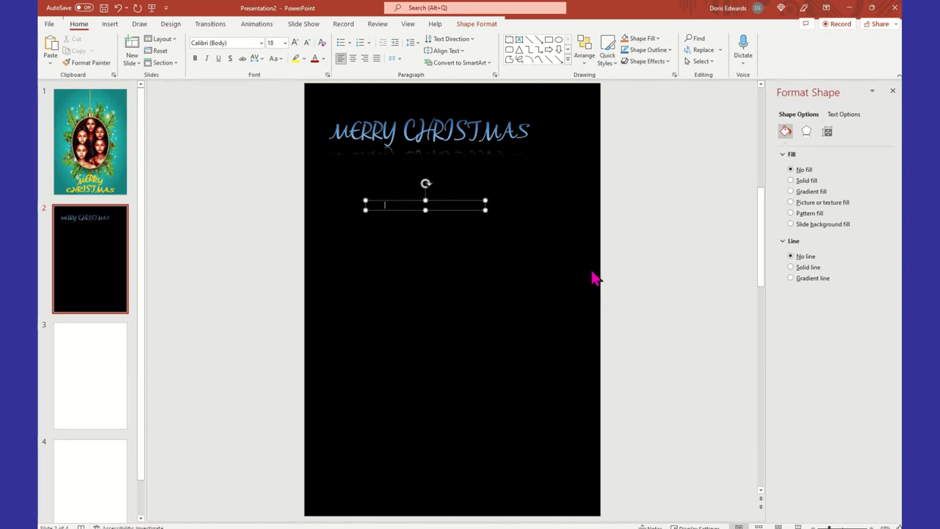
pyautogui.write('Chri')
pyautogui.moveTo(413, 199); pyautogui.dragTo(367, 206)
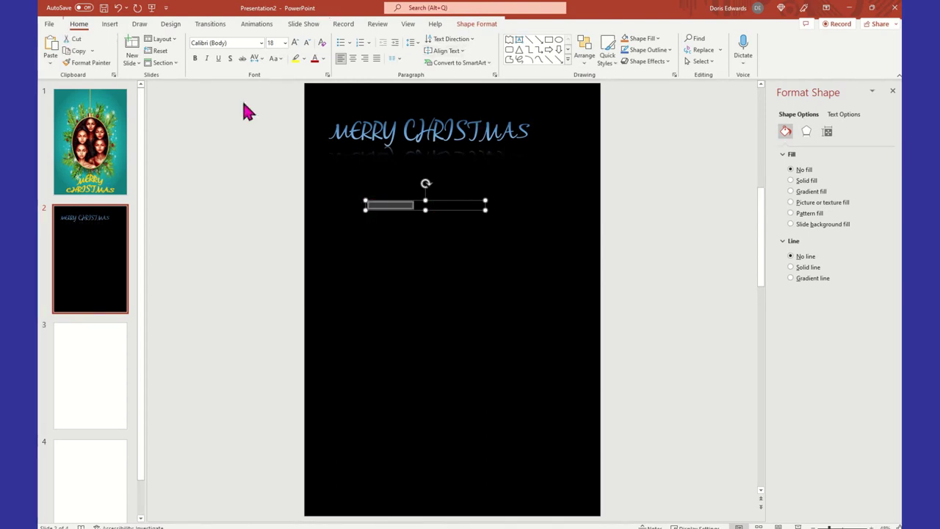
# Make HAPPY NEW YEARS size 44, Adinda font and white, widening the box to one line.
pyautogui.click(285, 43)
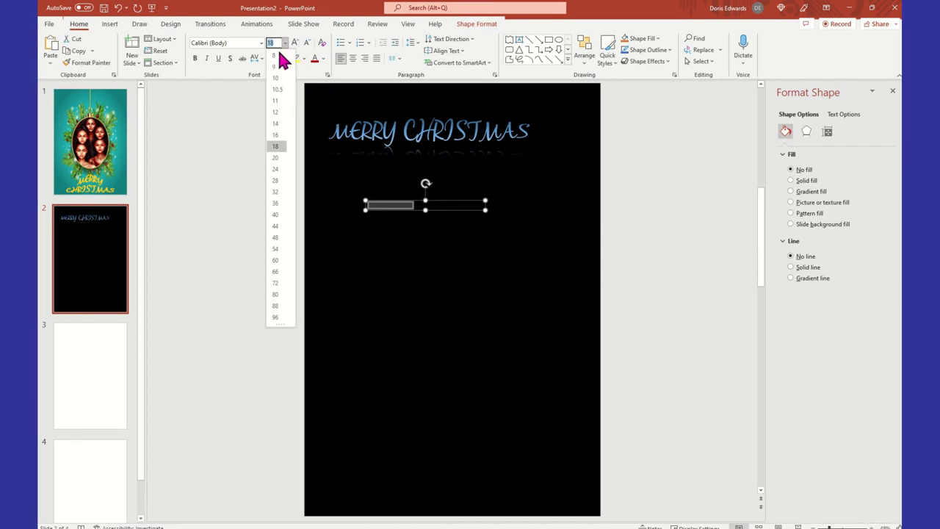
pyautogui.click(276, 225)
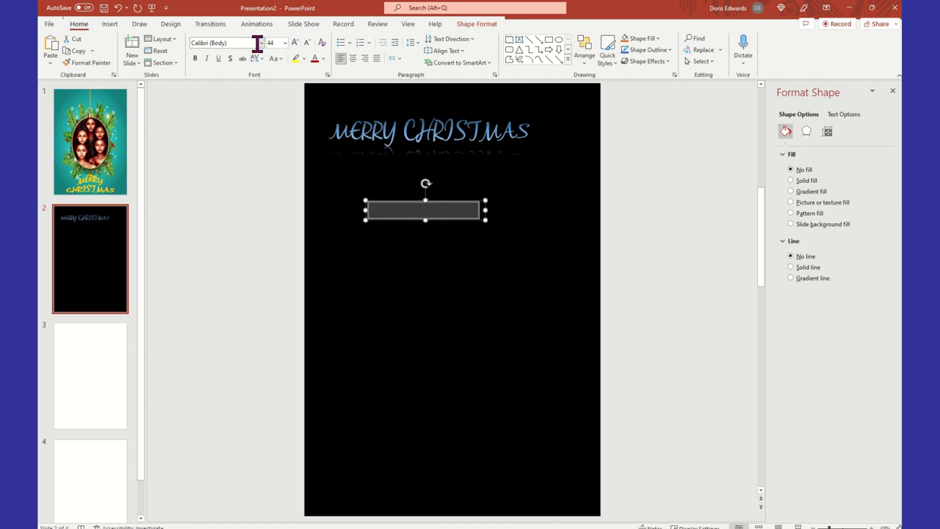
pyautogui.click(261, 42)
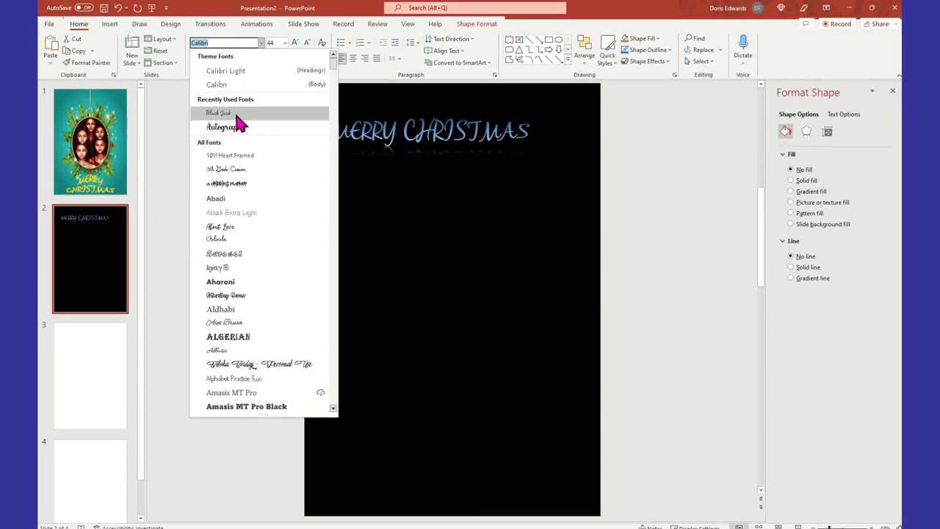
pyautogui.click(224, 239)
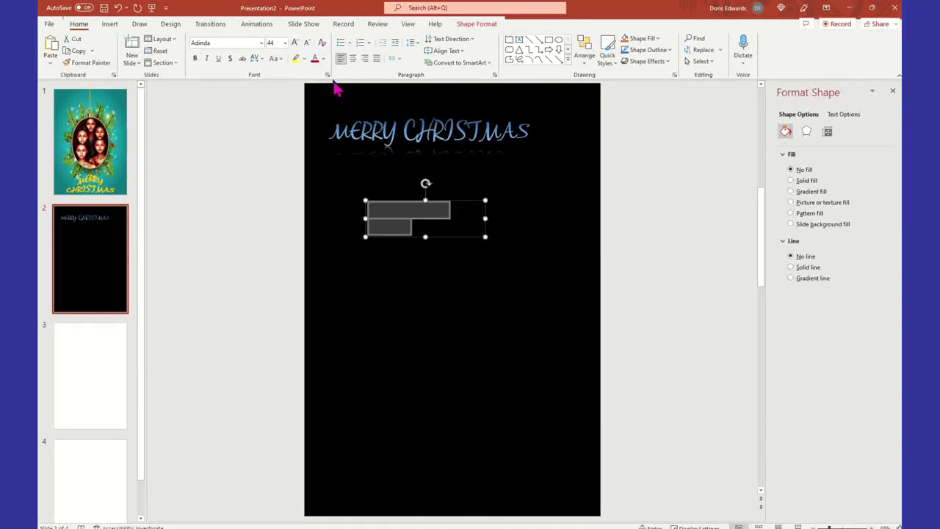
pyautogui.click(324, 59)
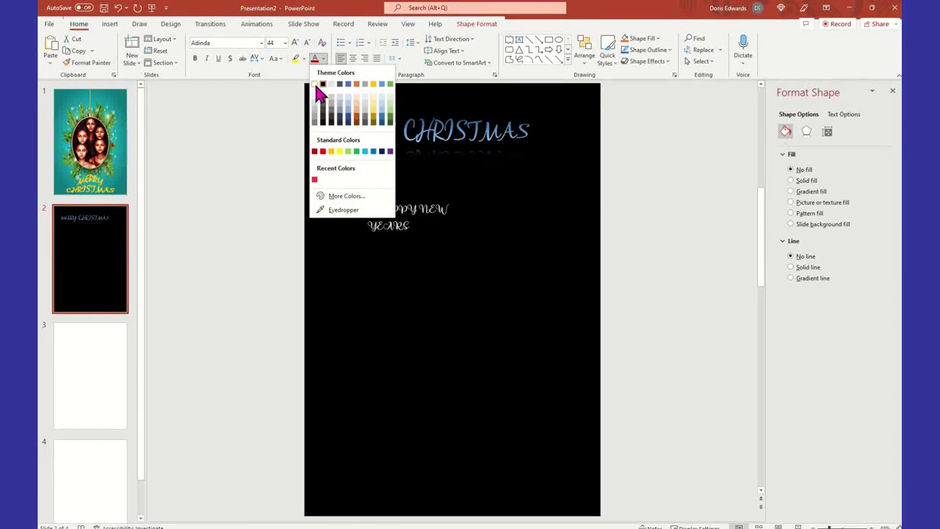
pyautogui.click(315, 89)
pyautogui.moveTo(485, 218); pyautogui.dragTo(556, 219)
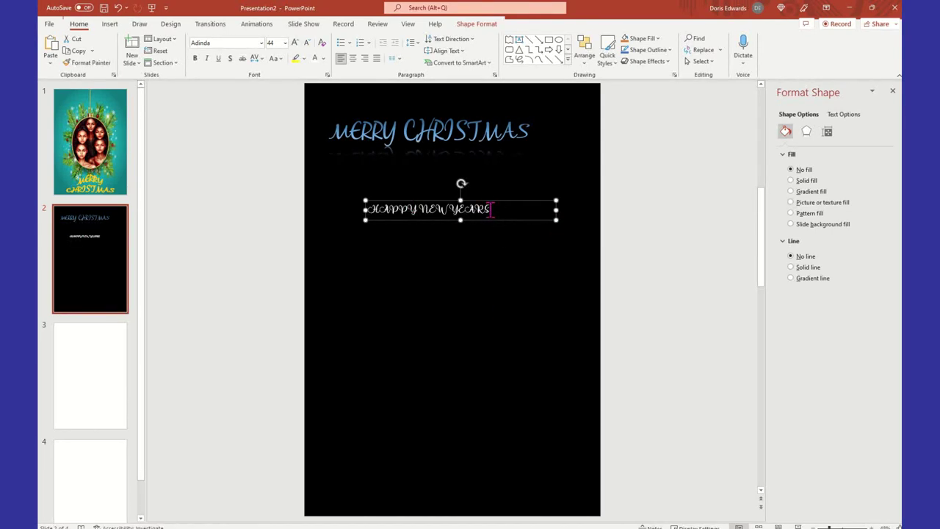
# Change HAPPY NEW YEARS to the Black Jack font, then select the MERRY CHRISTMAS box.
pyautogui.moveTo(491, 209); pyautogui.dragTo(366, 209)
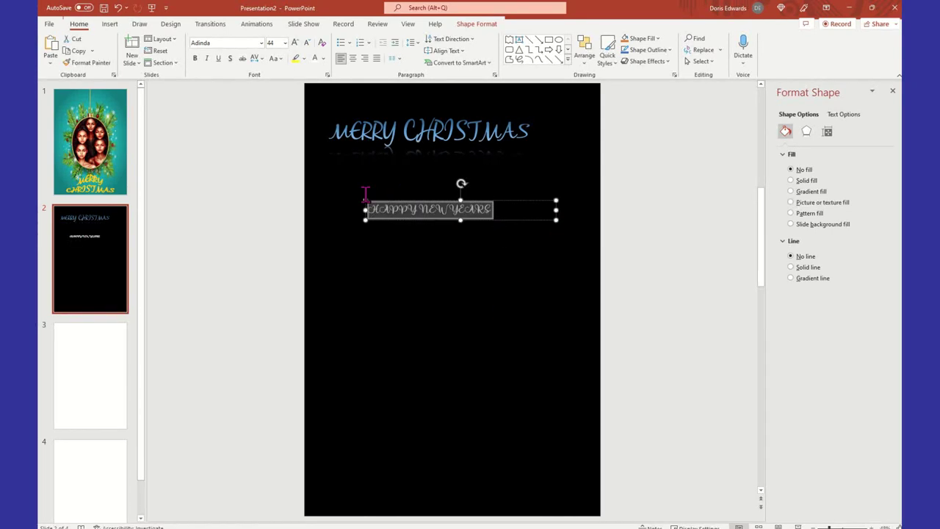
pyautogui.click(261, 44)
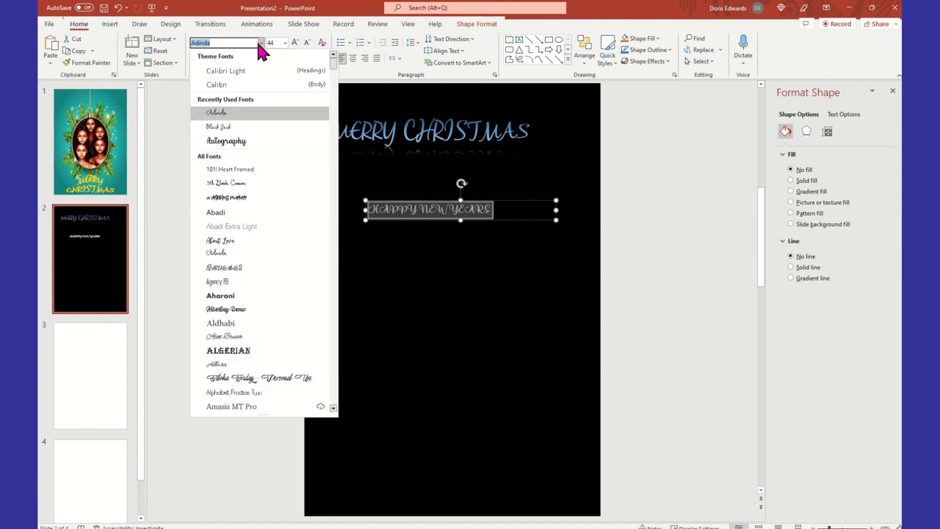
pyautogui.click(232, 126)
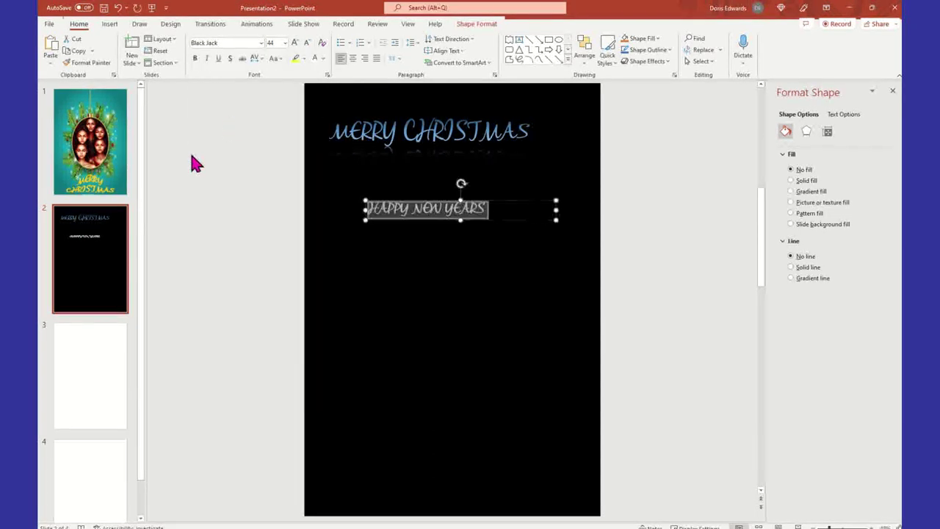
pyautogui.click(589, 230)
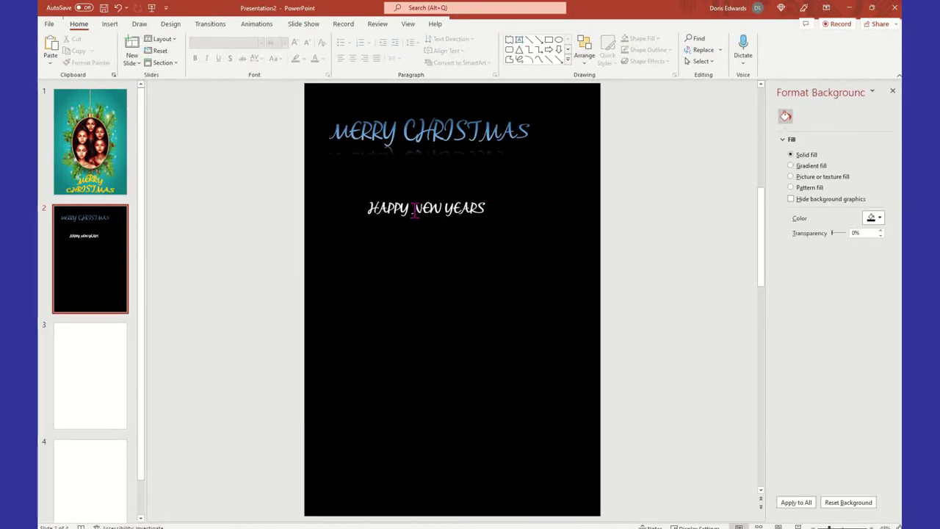
pyautogui.click(442, 136)
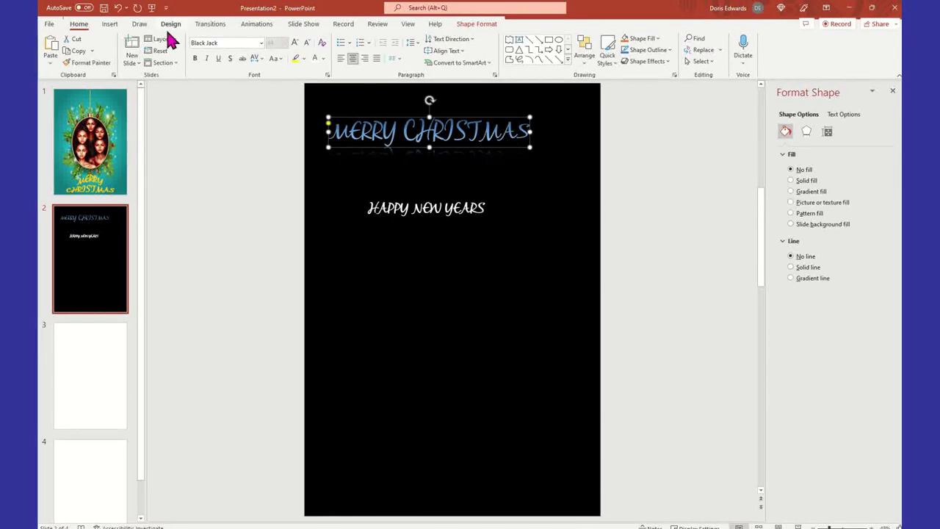
# Copy MERRY CHRISTMAS's formatting onto HAPPY NEW YEARS with Format Painter and move it up beneath it.
pyautogui.click(106, 62)
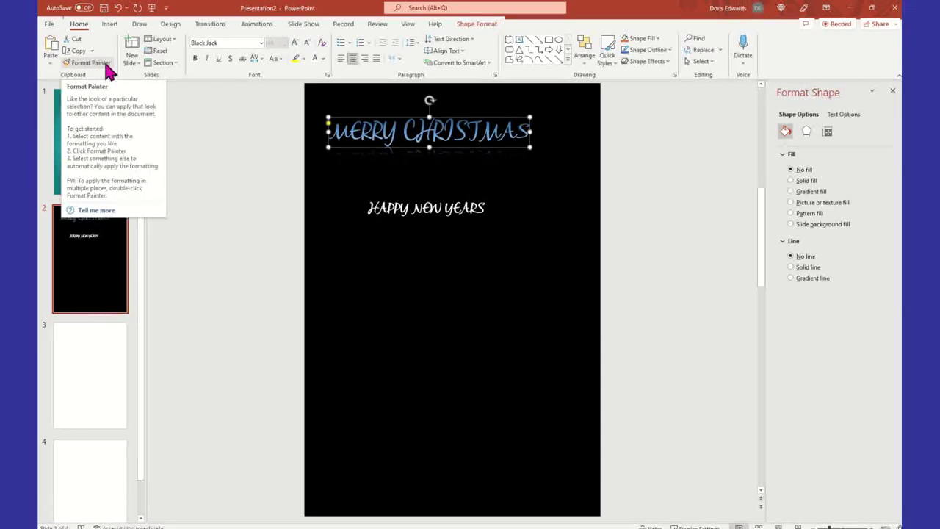
pyautogui.click(426, 218)
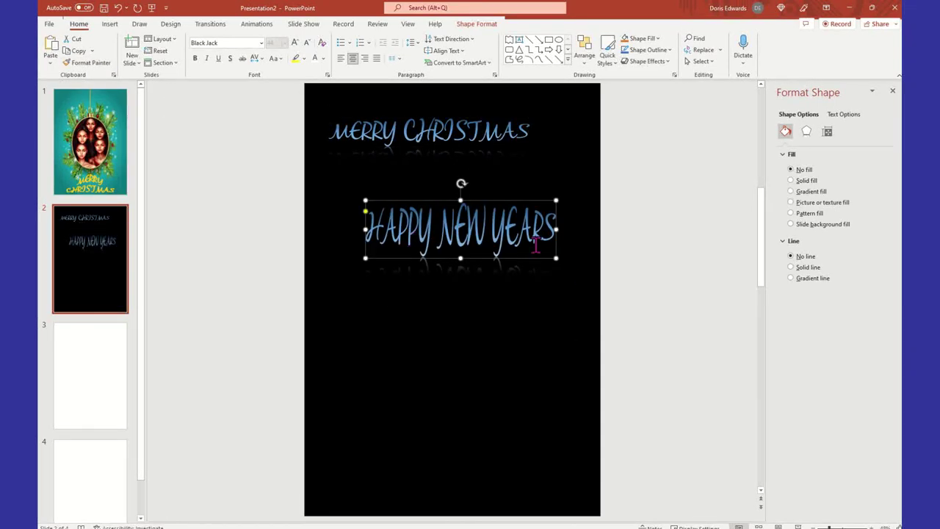
pyautogui.click(581, 237)
pyautogui.click(544, 213)
pyautogui.moveTo(538, 206); pyautogui.dragTo(501, 174)
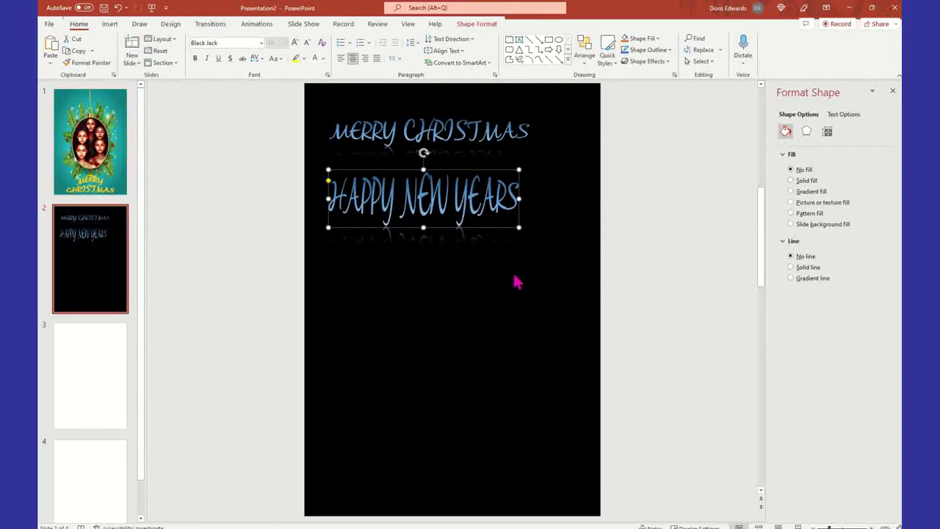
# Colour HAPPY NEW YEARS green and check its text box.
pyautogui.click(321, 58)
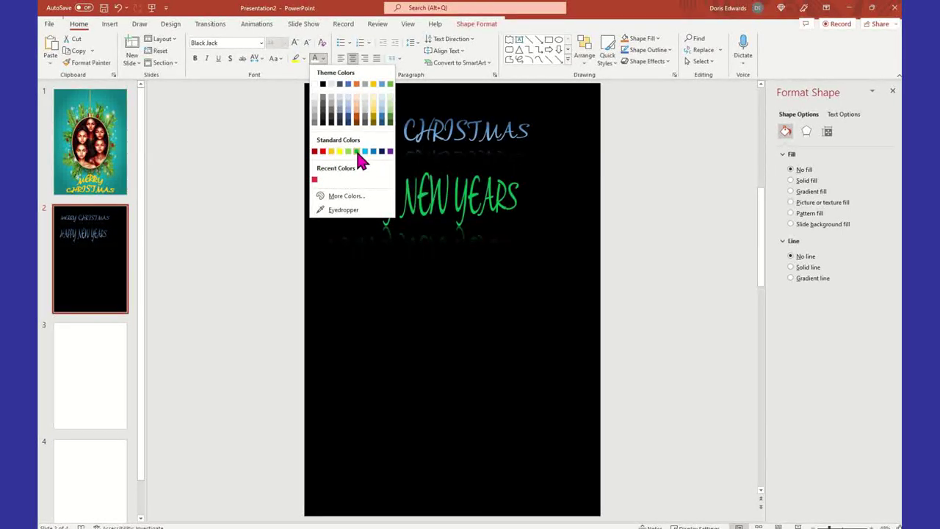
pyautogui.click(356, 152)
pyautogui.click(680, 248)
pyautogui.click(513, 222)
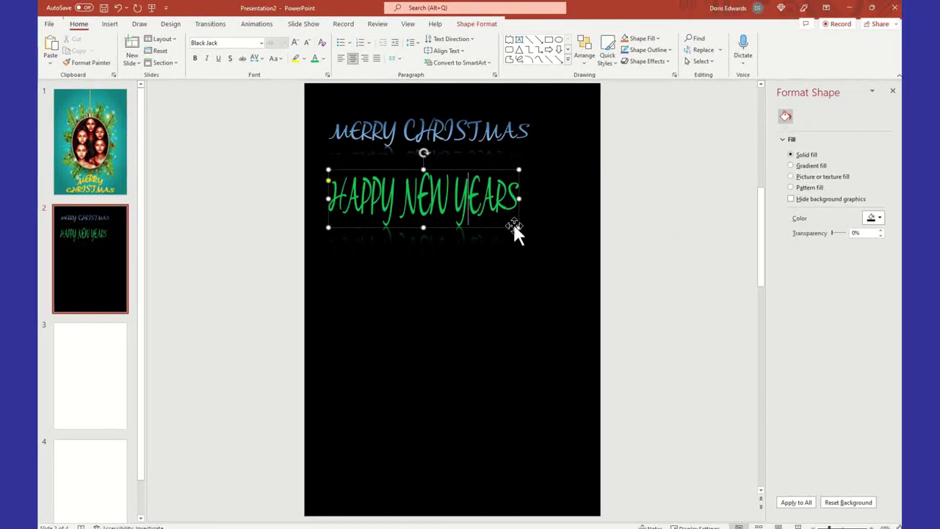
pyautogui.click(432, 194)
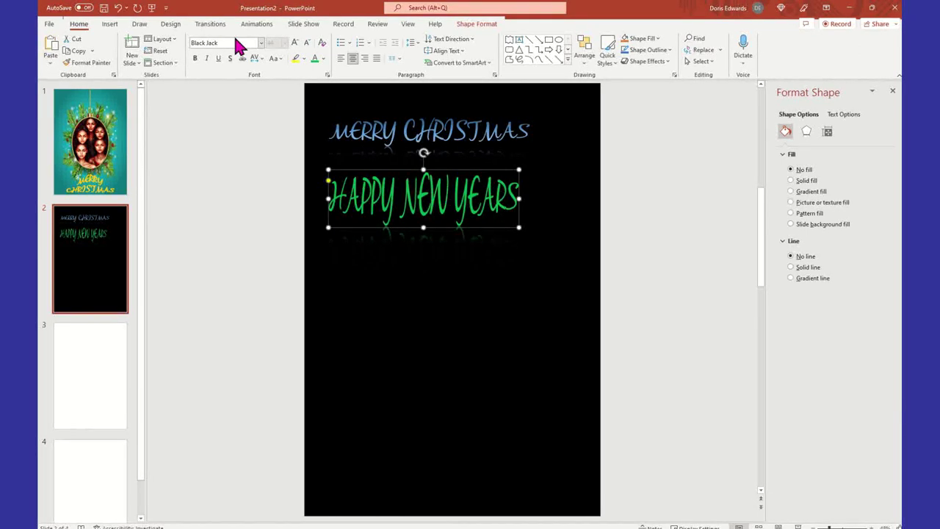
pyautogui.click(199, 157)
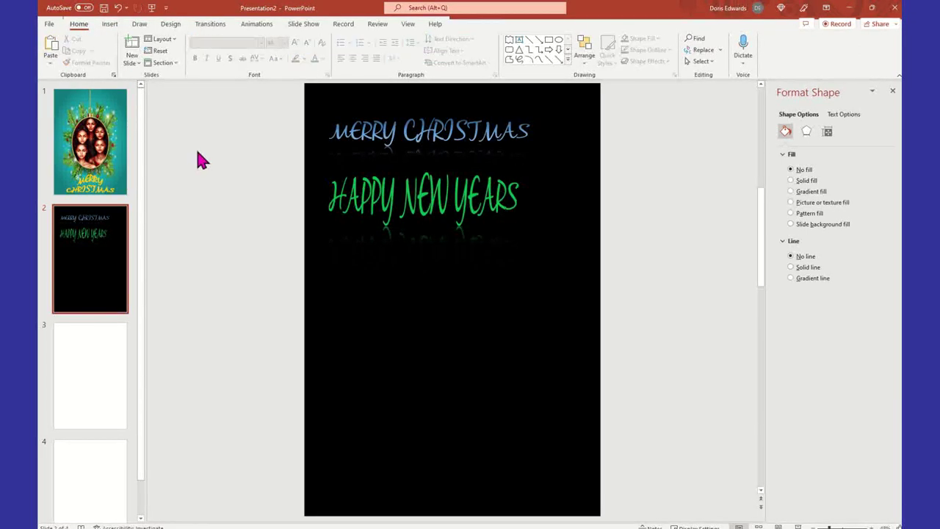
# Add a HAPPY BIRTHDAY text box and position it below HAPPY NEW YEARS.
pyautogui.click(110, 24)
pyautogui.click(490, 57)
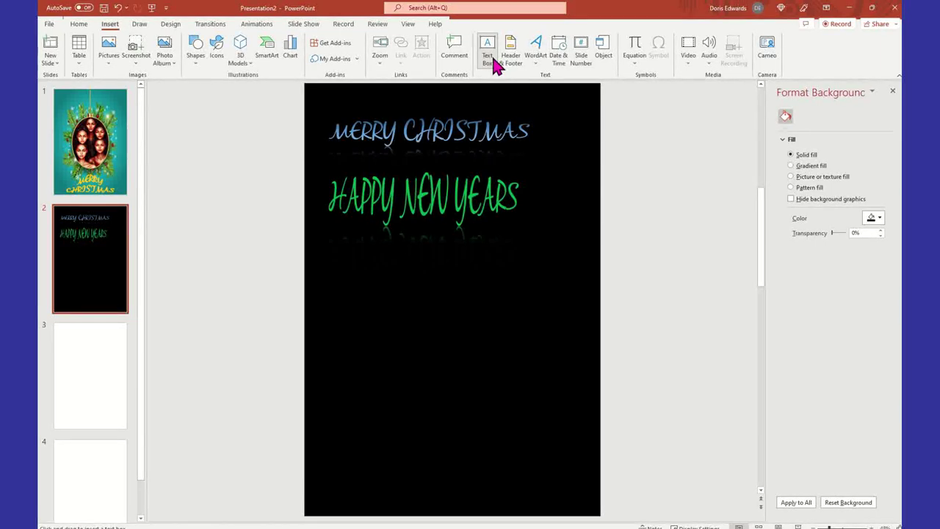
pyautogui.click(441, 290)
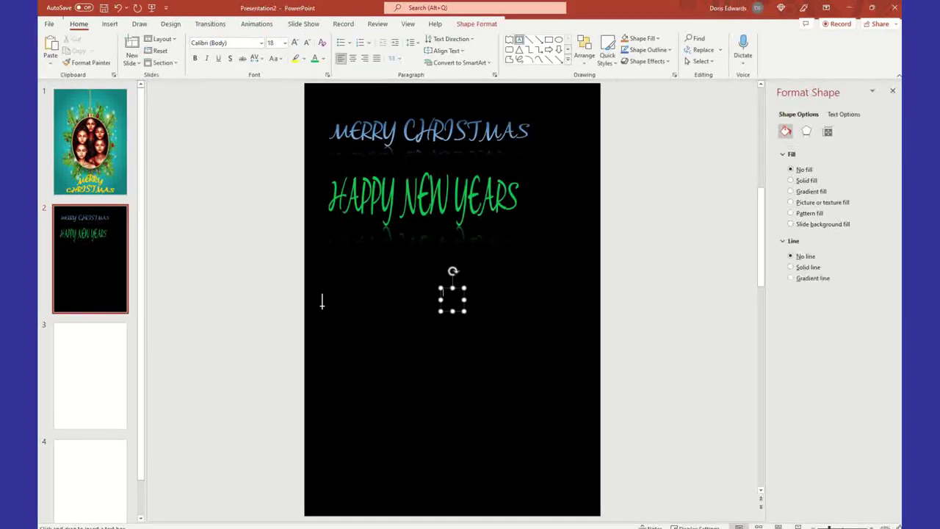
pyautogui.click(561, 299)
pyautogui.write('From')
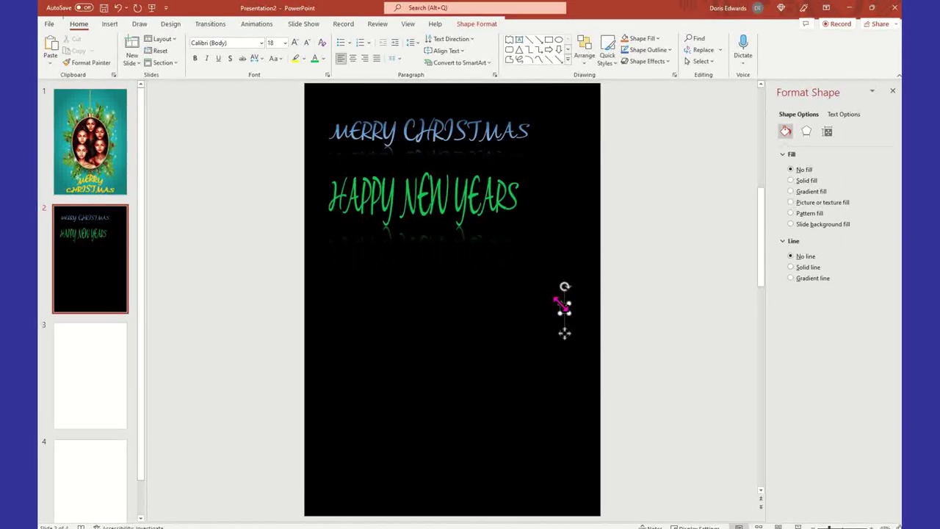
pyautogui.write(' the')
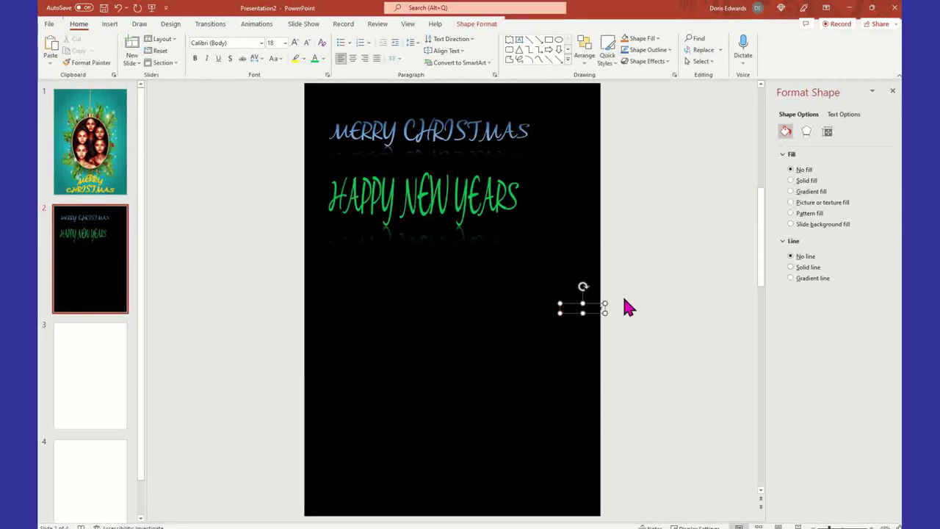
pyautogui.click(616, 312)
pyautogui.click(598, 309)
pyautogui.moveTo(598, 308); pyautogui.dragTo(382, 277)
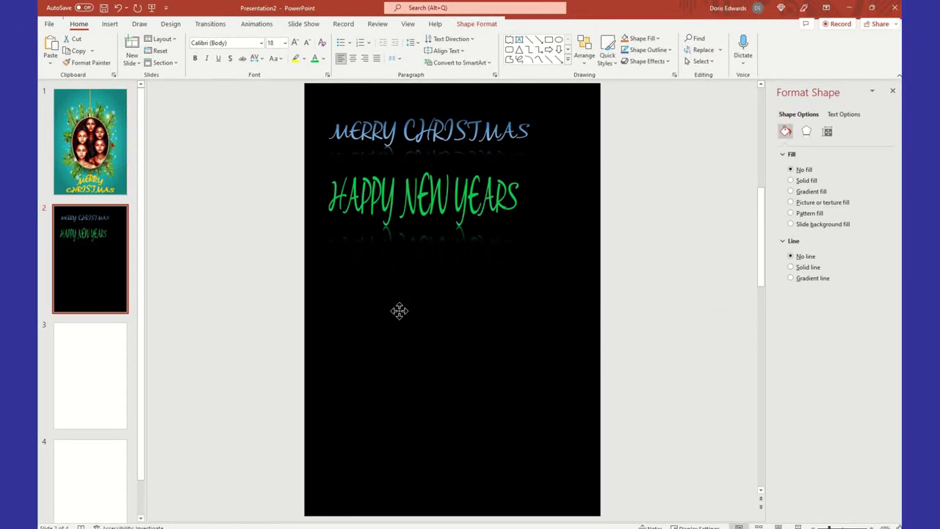
# Make the HAPPY BIRTHDAY text yellow at size 32.
pyautogui.click(323, 58)
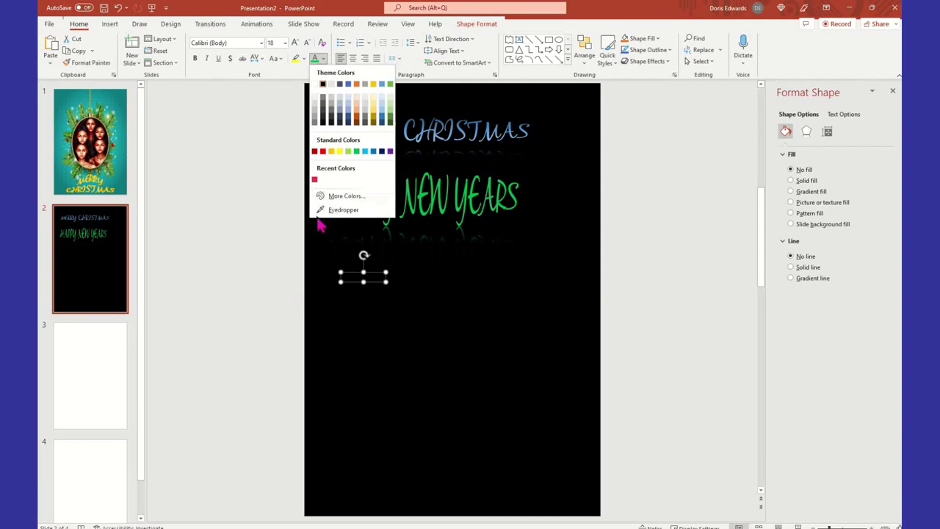
pyautogui.click(338, 151)
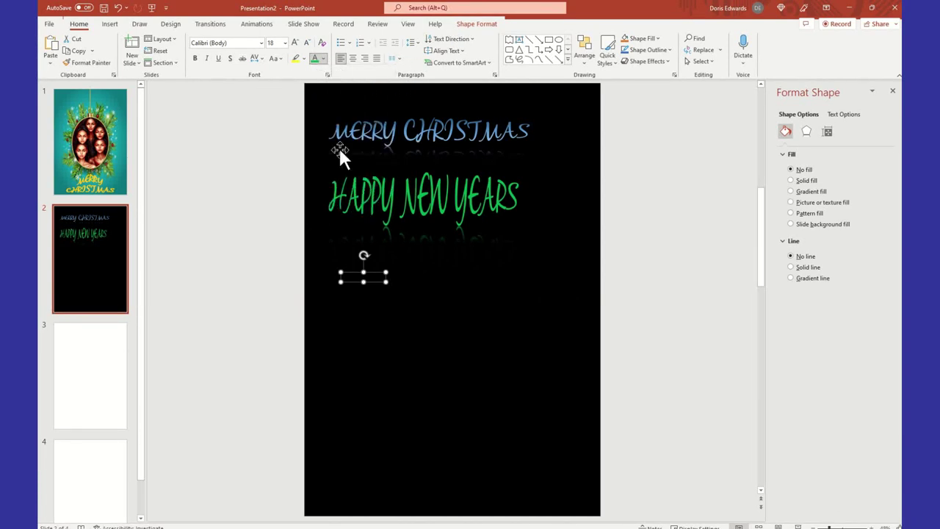
pyautogui.click(286, 43)
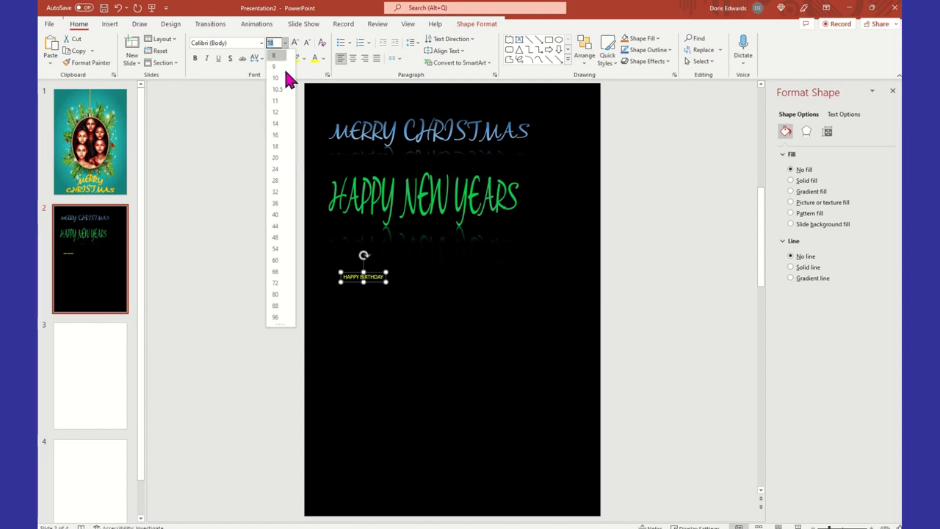
pyautogui.click(282, 191)
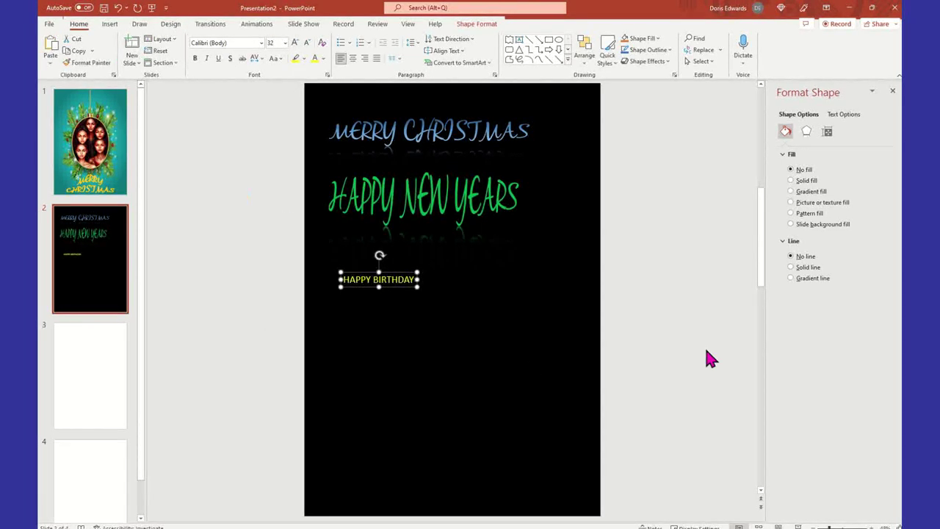
pyautogui.click(492, 294)
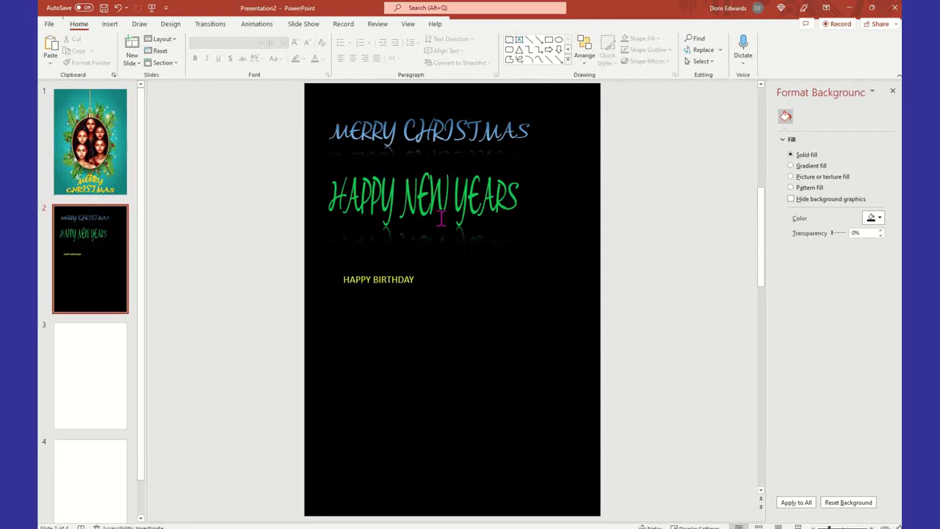
# Format-paint HAPPY NEW YEARS' green script style onto HAPPY BIRTHDAY and centre it underneath.
pyautogui.click(502, 226)
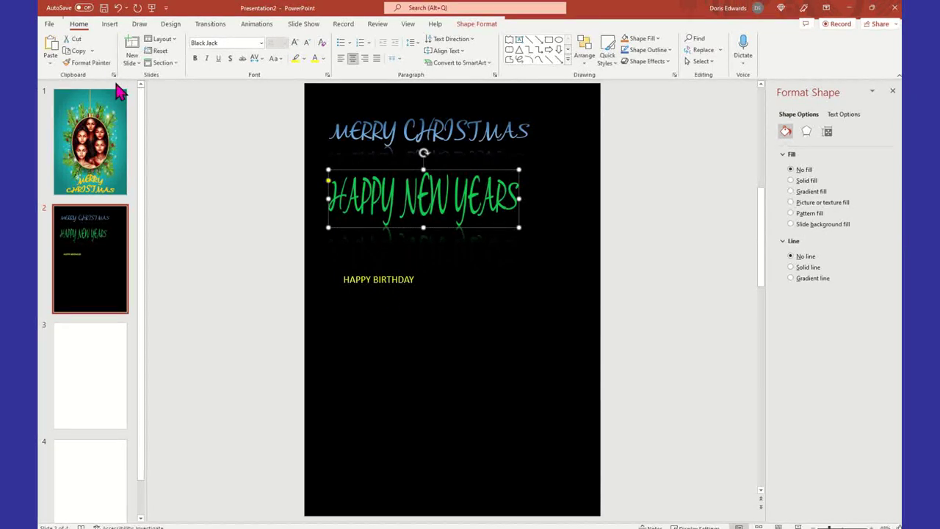
pyautogui.click(453, 229)
pyautogui.click(101, 63)
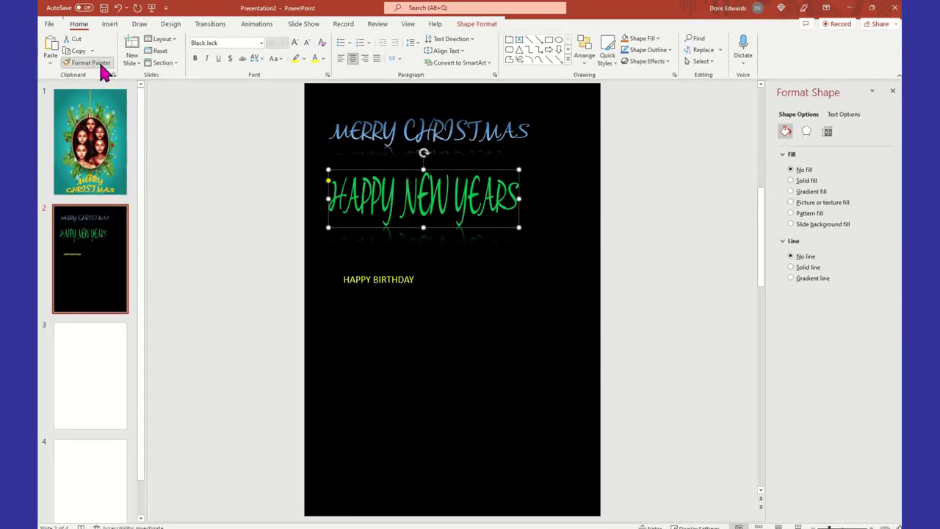
pyautogui.click(391, 285)
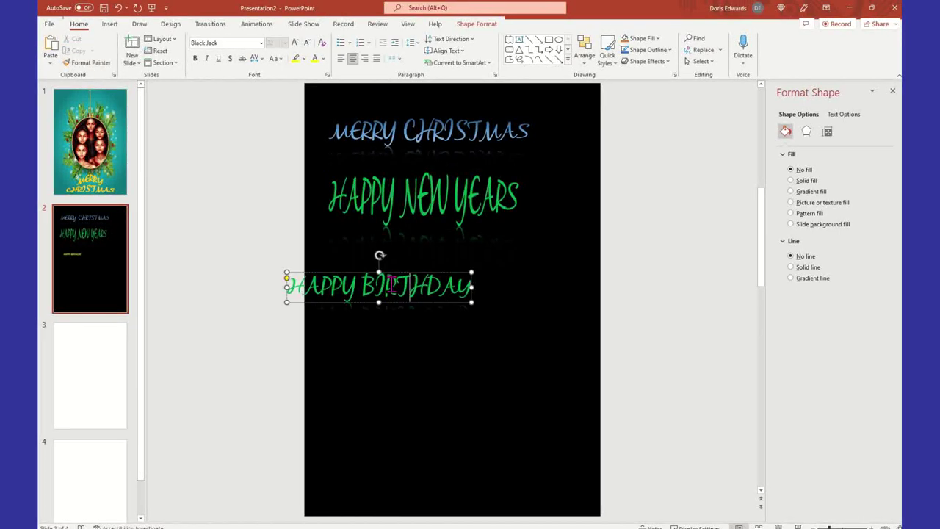
pyautogui.moveTo(443, 297); pyautogui.dragTo(493, 278)
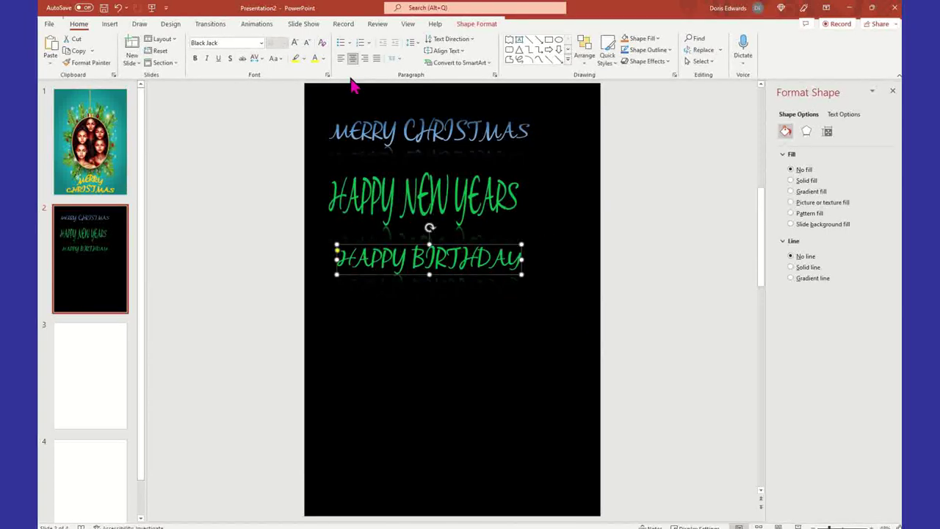
# Turn HAPPY BIRTHDAY peach using a light orange theme font colour.
pyautogui.click(323, 59)
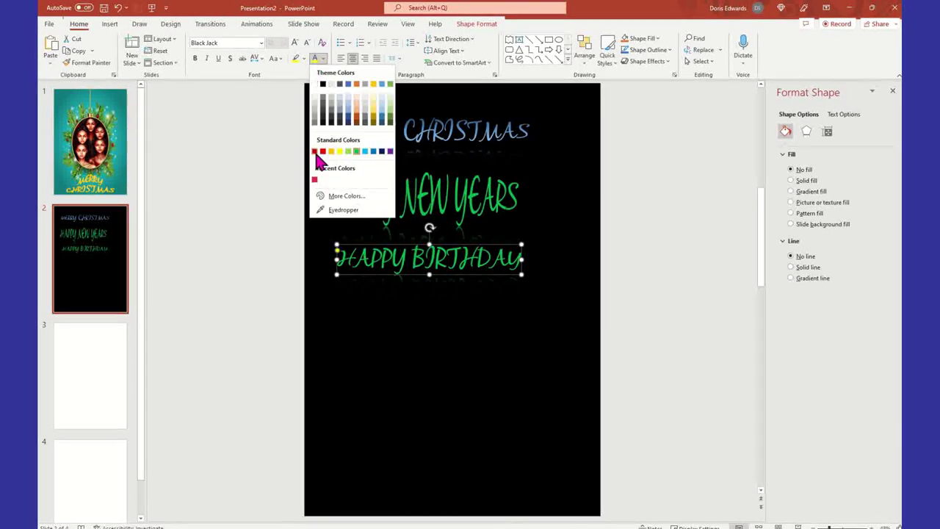
pyautogui.click(360, 120)
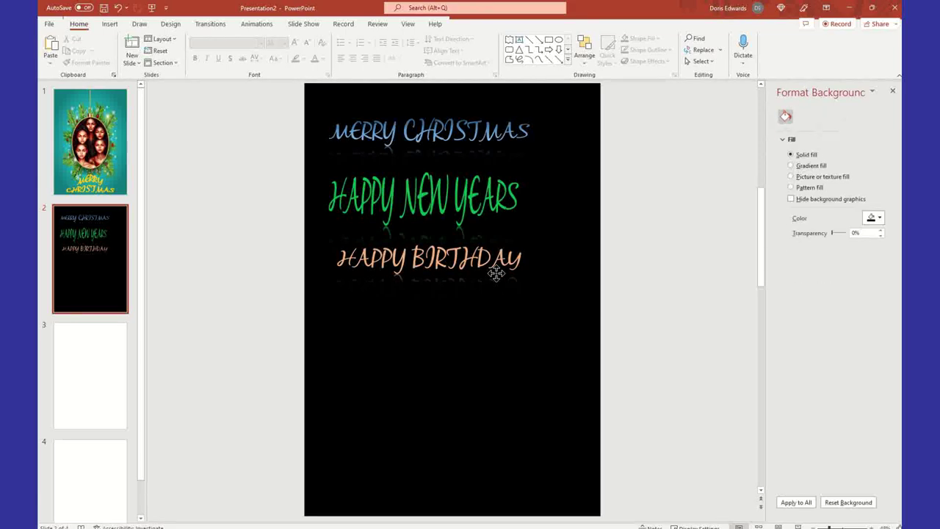
pyautogui.press('Tab')
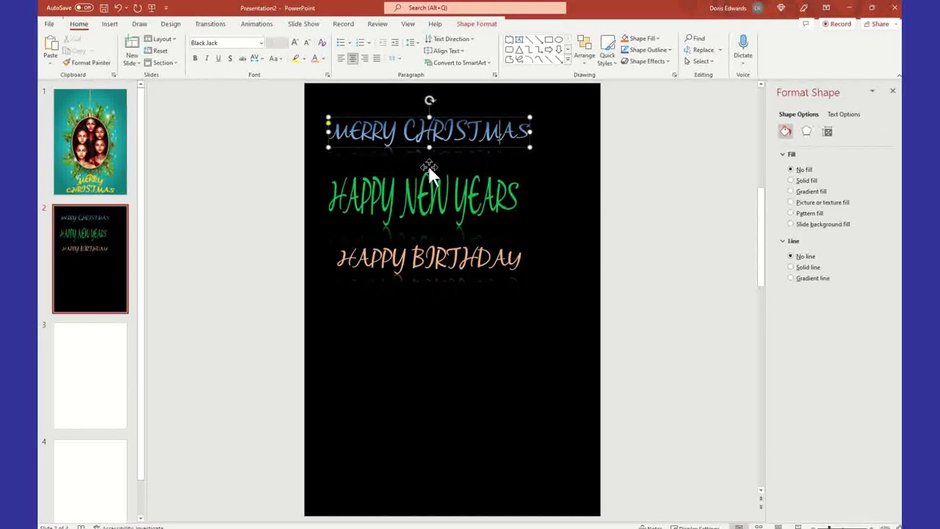
# Nudge HAPPY NEW YEARS and HAPPY BIRTHDAY up closer together, then review slide 1 and return.
pyautogui.click(508, 224)
pyautogui.moveTo(507, 225); pyautogui.dragTo(505, 216)
pyautogui.click(514, 268)
pyautogui.moveTo(511, 275); pyautogui.dragTo(504, 254)
pyautogui.click(644, 283)
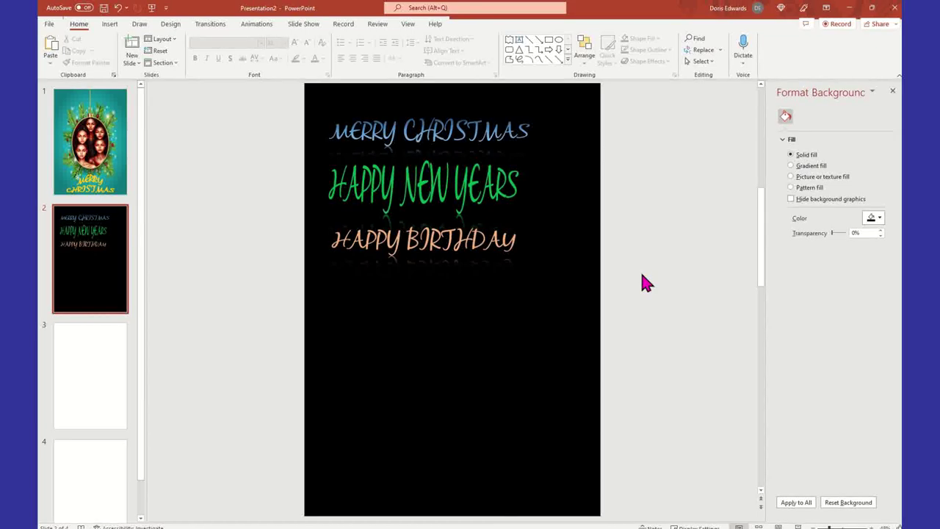
pyautogui.click(97, 167)
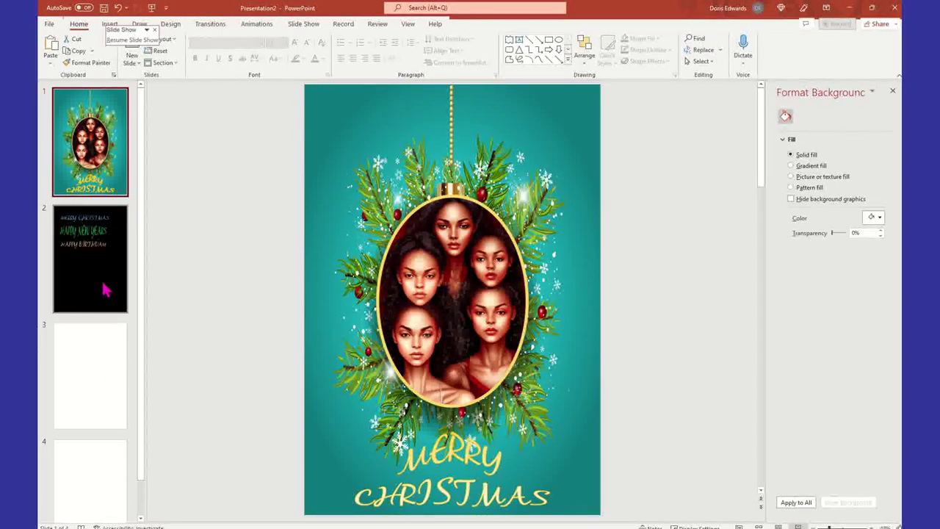
pyautogui.click(123, 272)
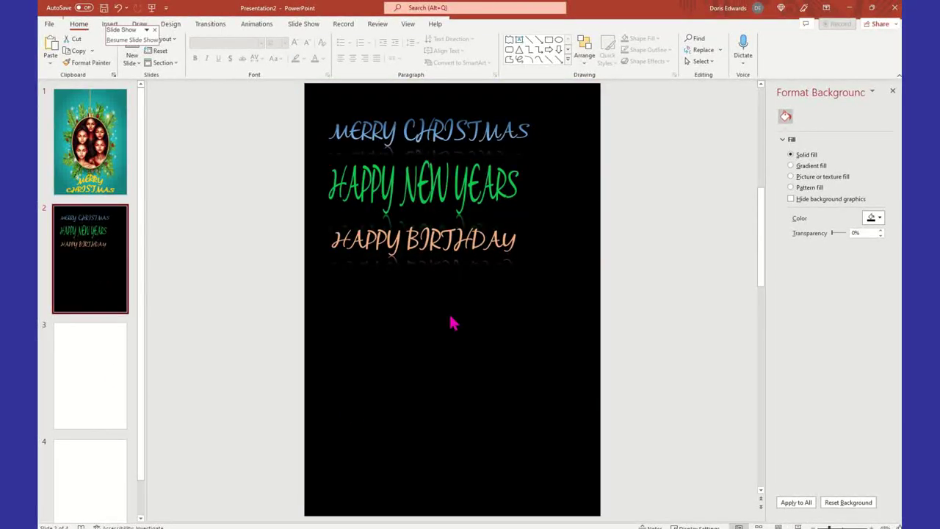